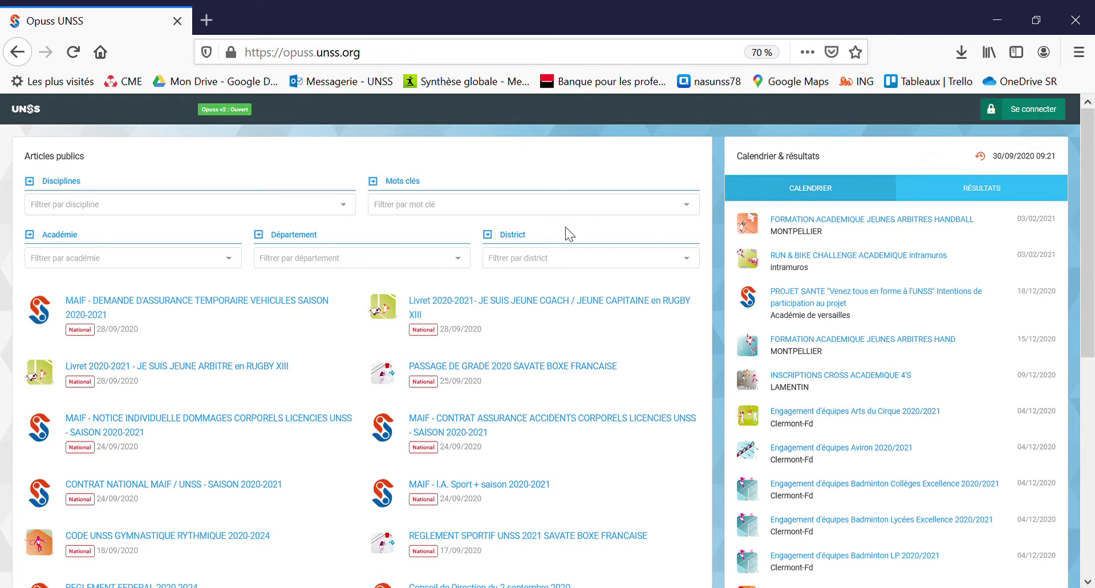
Step: Sign in to OPUSS UNSS with the association account's login and password
left_click(1034, 117)
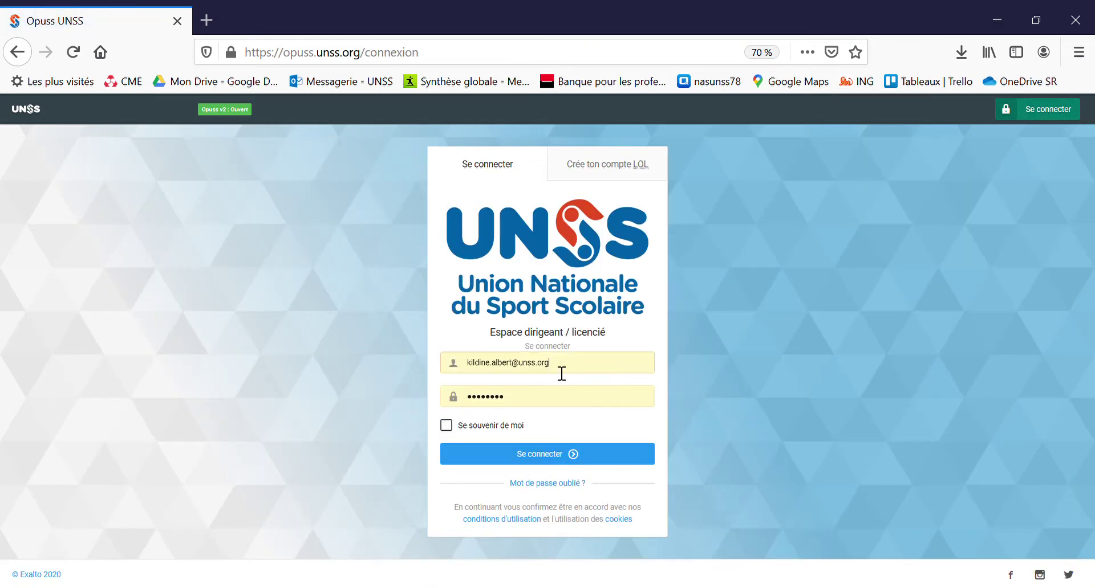
left_click_drag(548, 372, 472, 369)
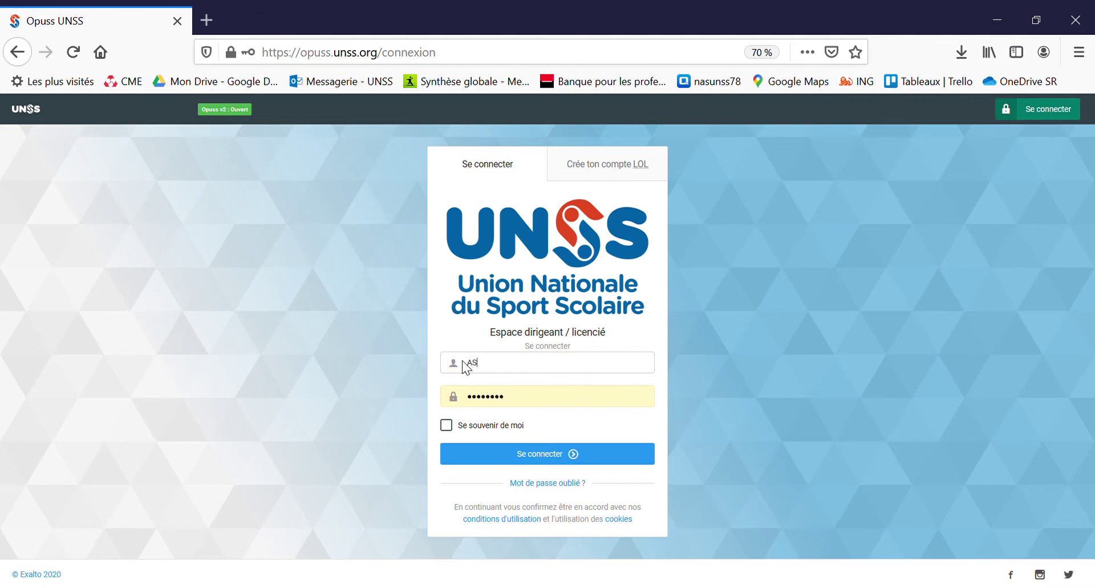
left_click(553, 405)
left_click_drag(553, 405, 455, 408)
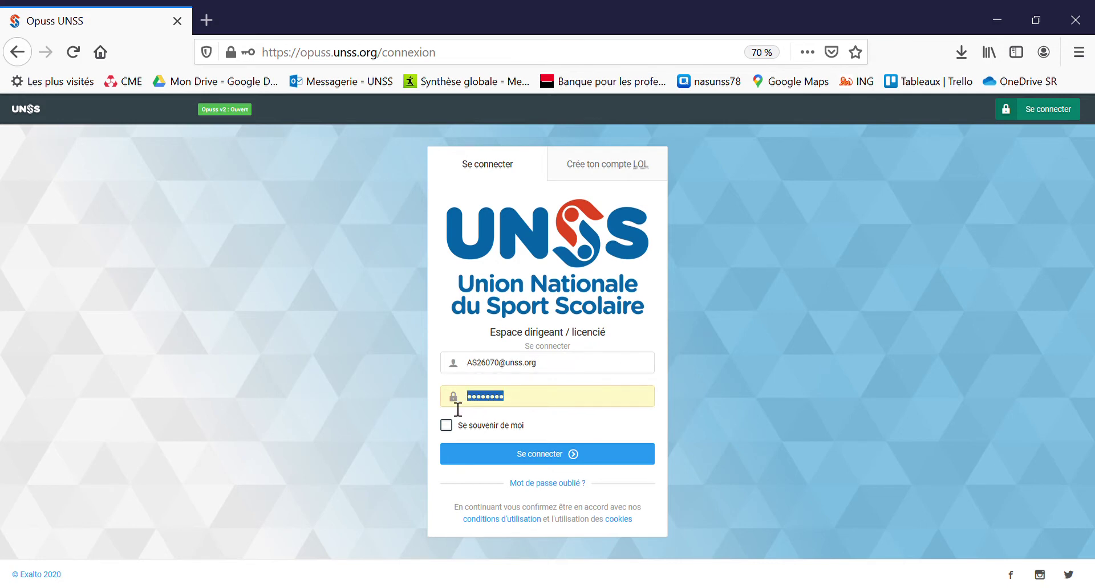
type("•••••••••••••••")
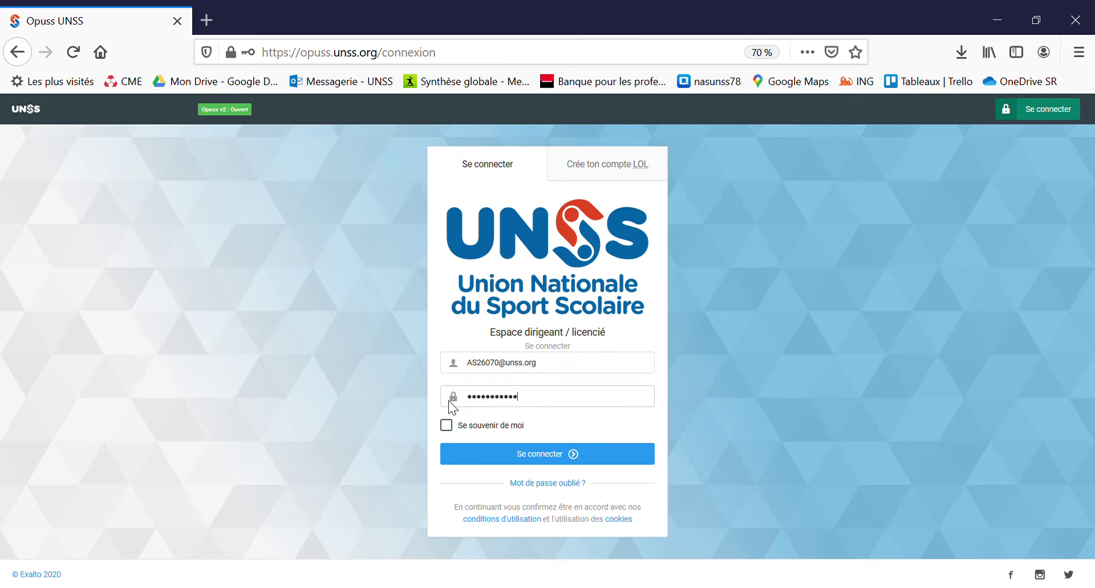
left_click(585, 460)
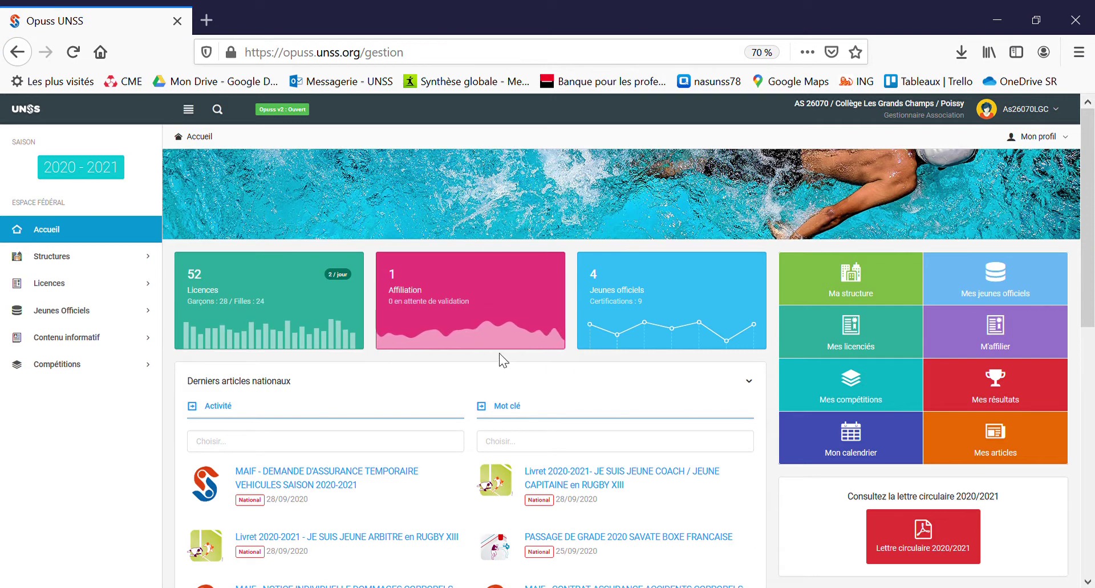
Step: Start a new competition event and enter its name, Championnat Badminton District
left_click(93, 372)
left_click(91, 453)
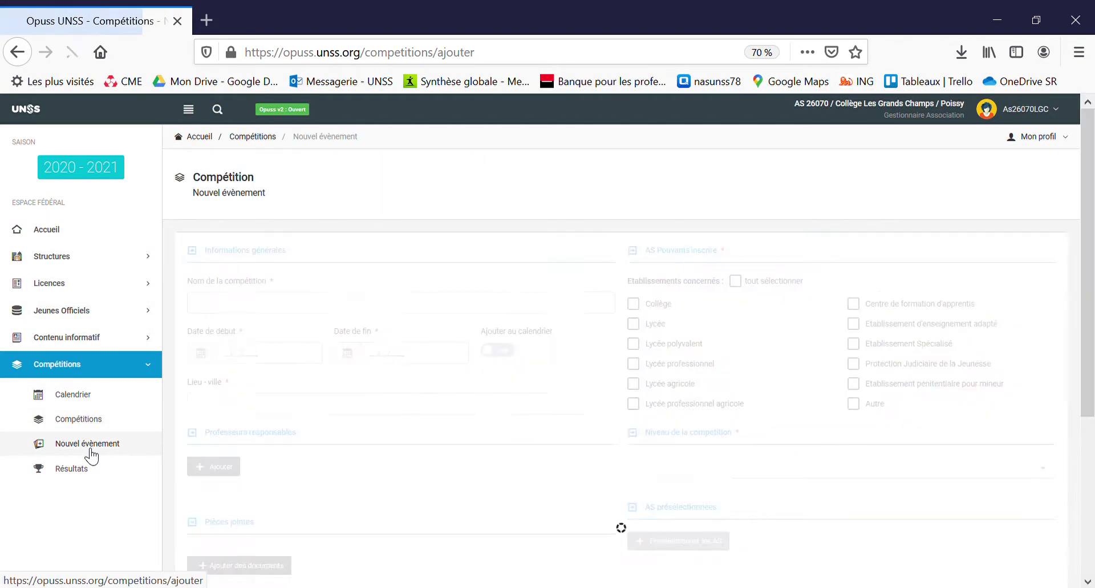
left_click(256, 308)
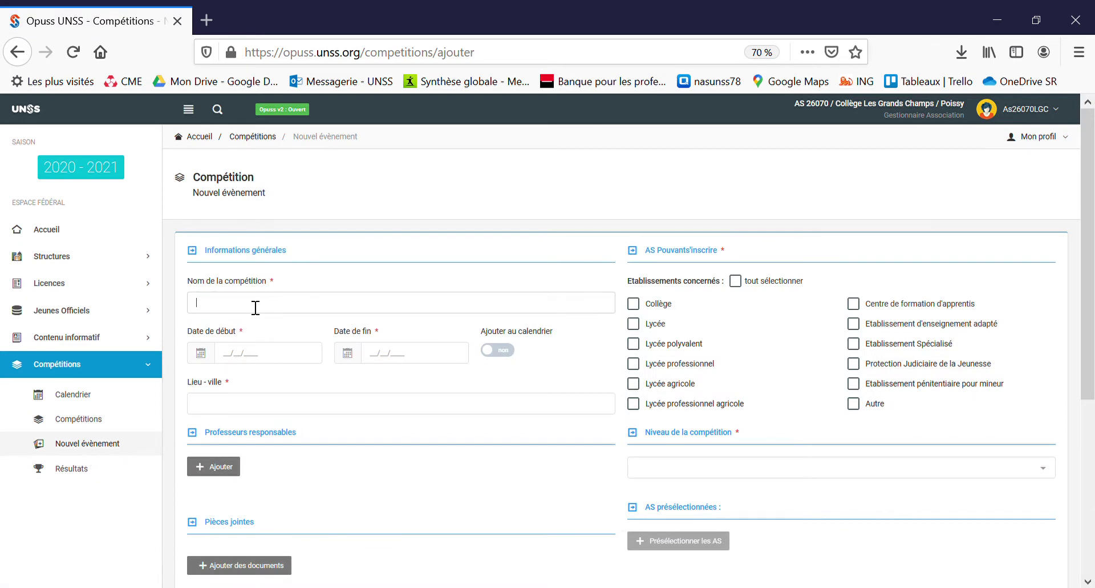
type("Chap")
type("mpionna")
type("t Badm")
type("inton District")
type("a")
Step: Correct the name, set the date to 09/12/2020 and add it to the calendar
left_click(270, 363)
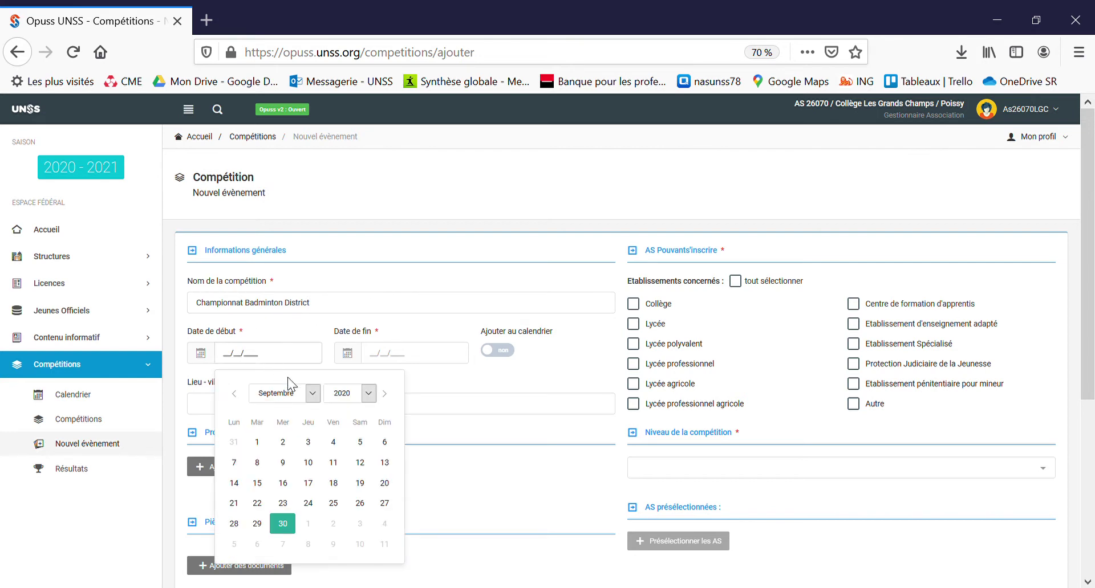
left_click(301, 570)
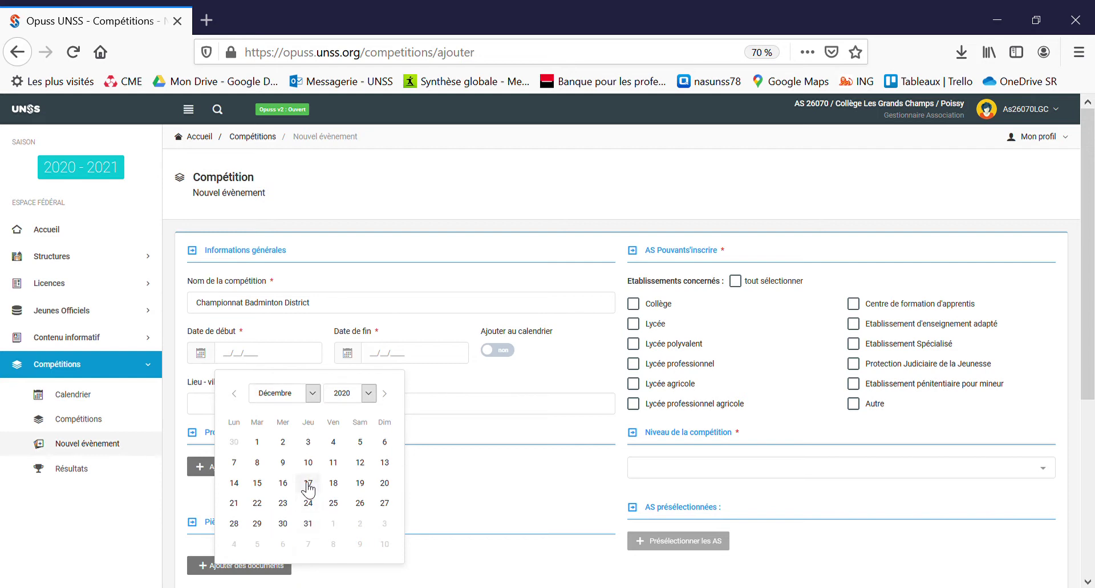
left_click(294, 464)
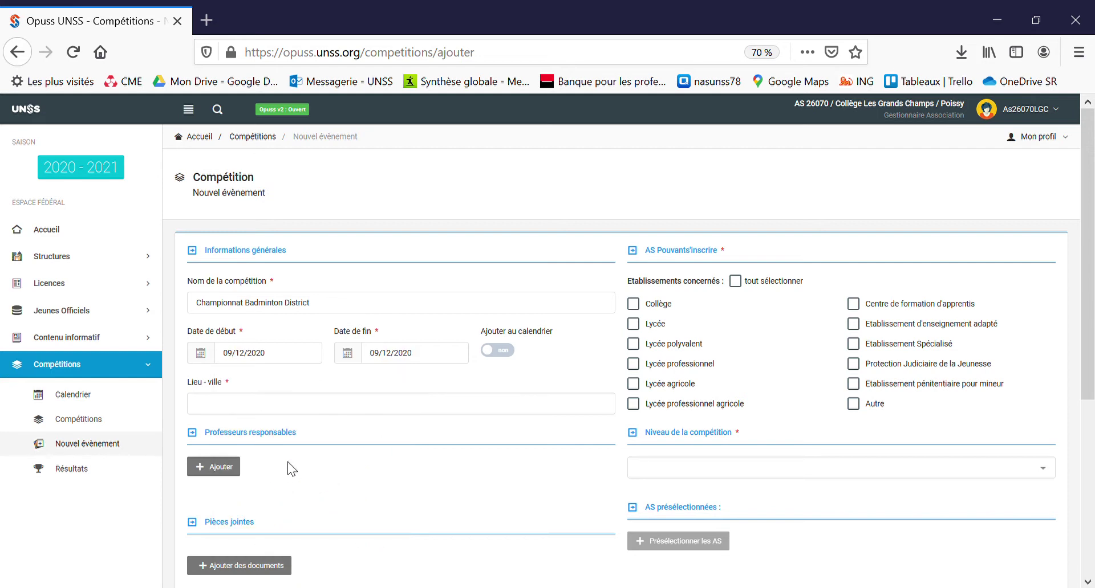
left_click(509, 355)
Step: Enter Poissy as the competition's town
left_click(382, 406)
type("POissy")
key("BackSpace")
key("BackSpace")
key("BackSpace")
type("oissy")
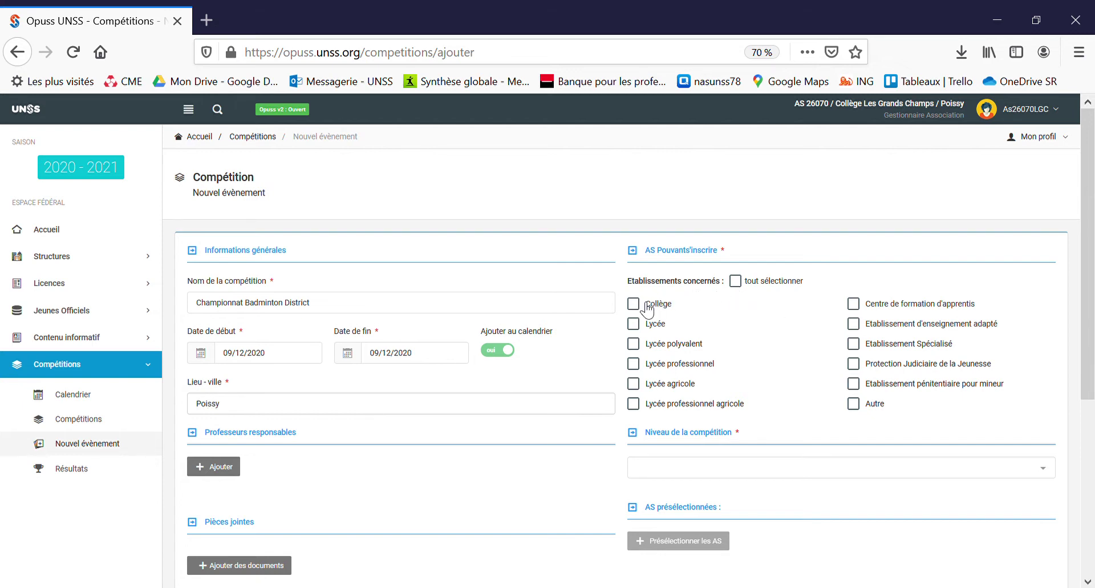
left_click(224, 471)
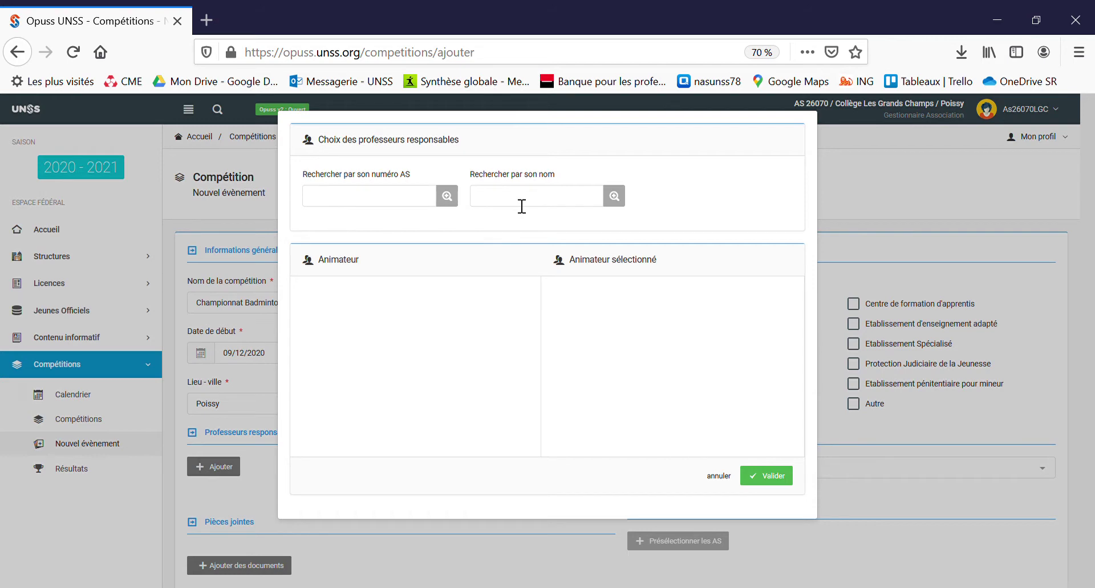
left_click(423, 204)
type("26070")
left_click(450, 199)
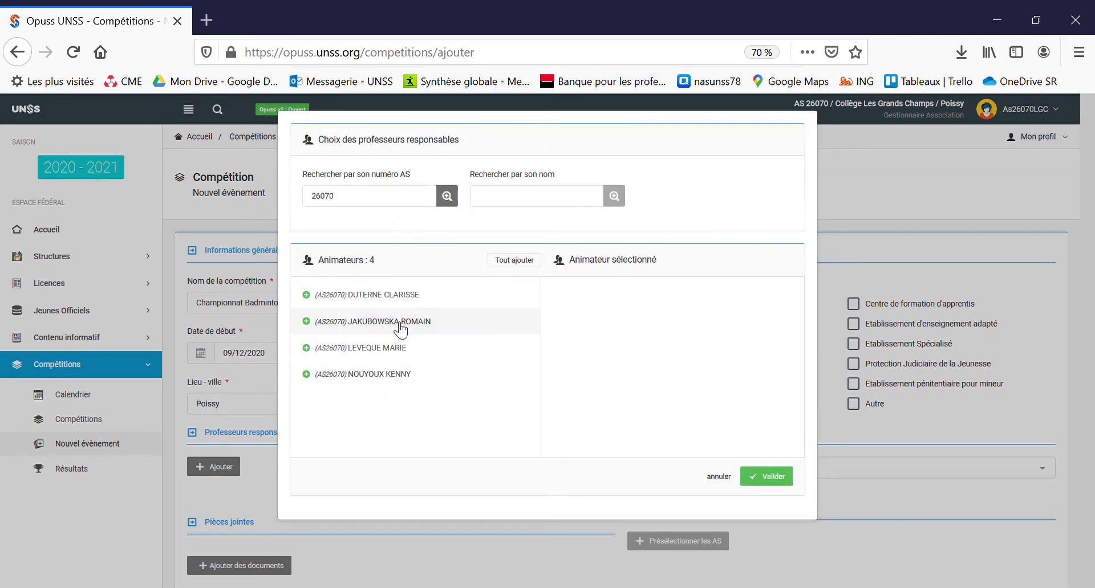
left_click(405, 375)
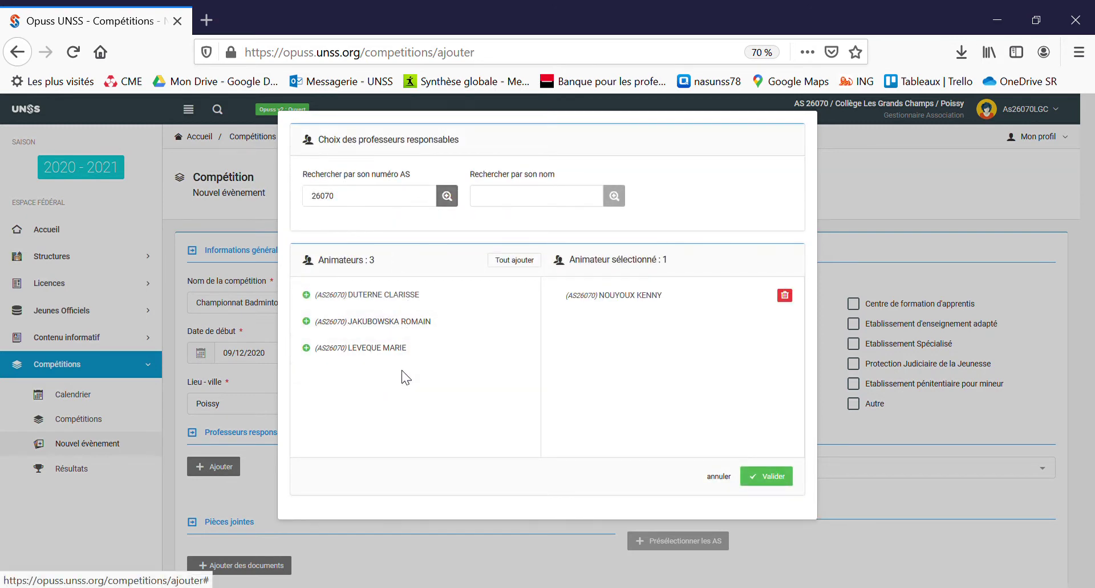
left_click(764, 477)
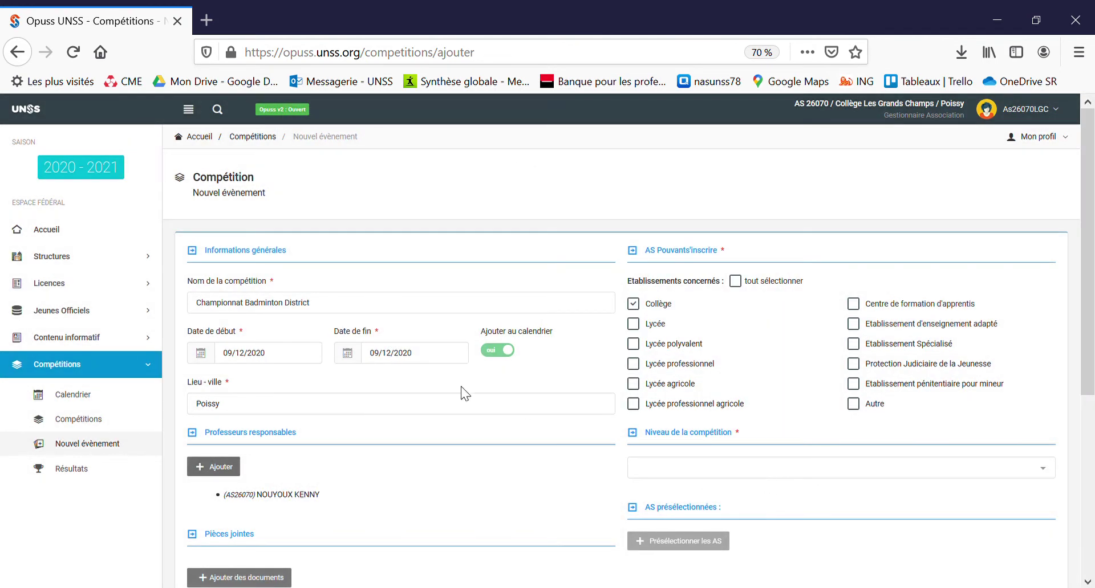
Step: Set the competition level to District
scroll(489, 422, "down", 2)
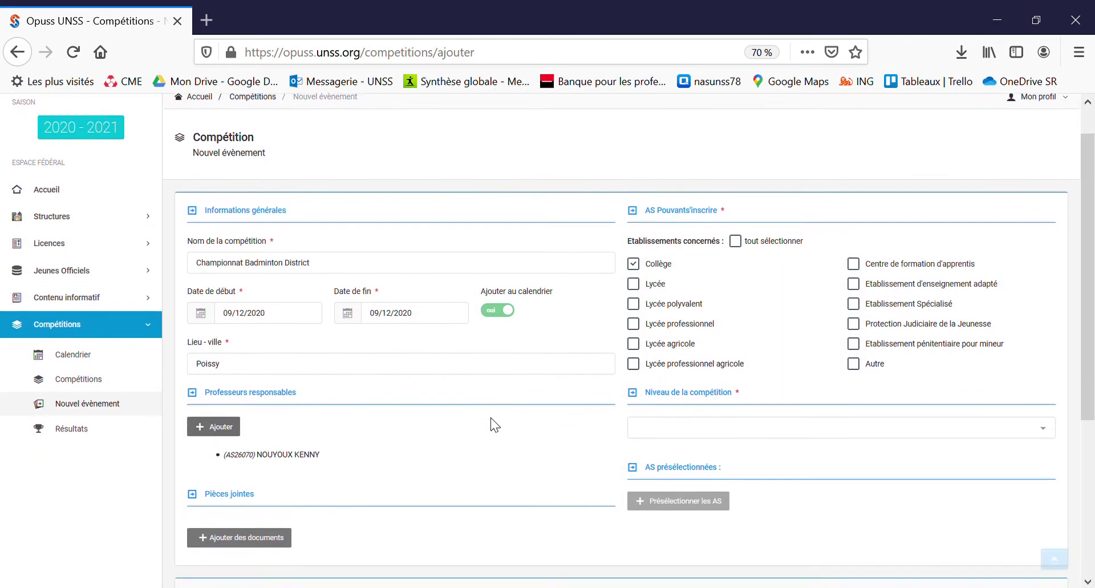
left_click(662, 399)
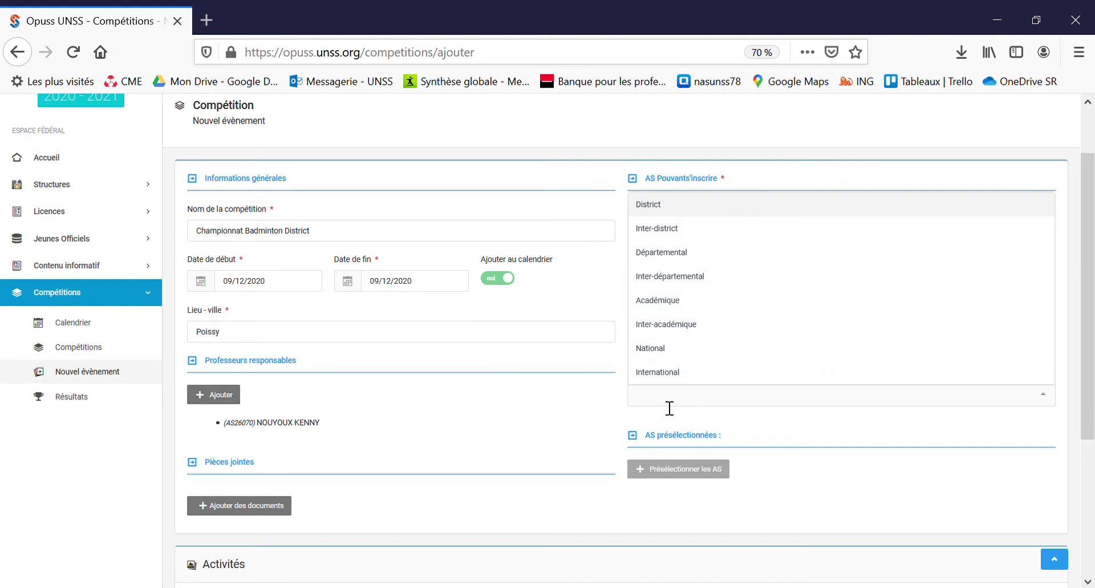
left_click(681, 212)
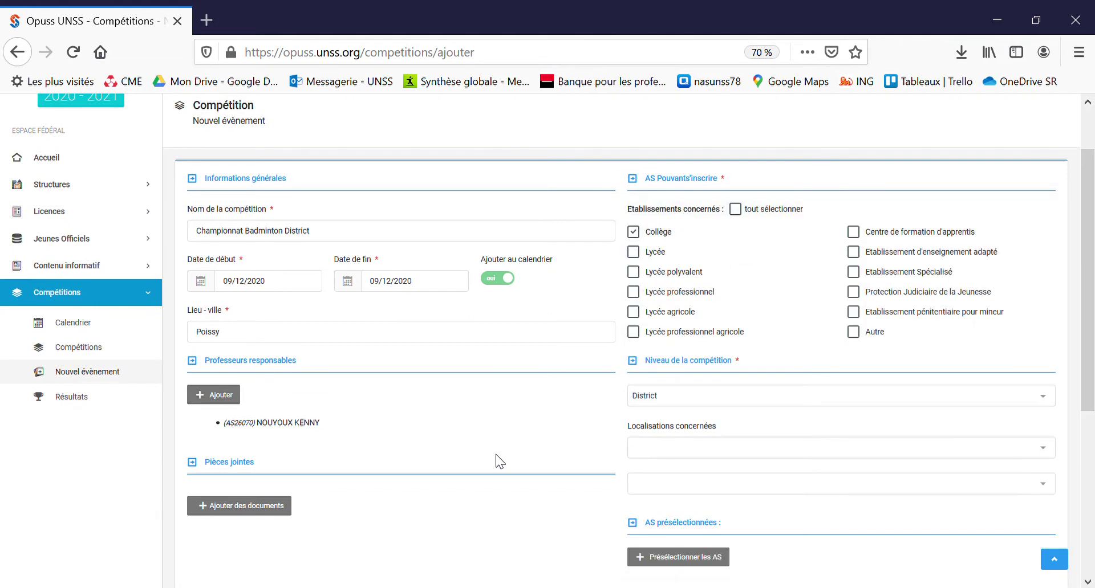
Step: Set the concerned locations to Yvelines and District 26cd009
left_click(669, 456)
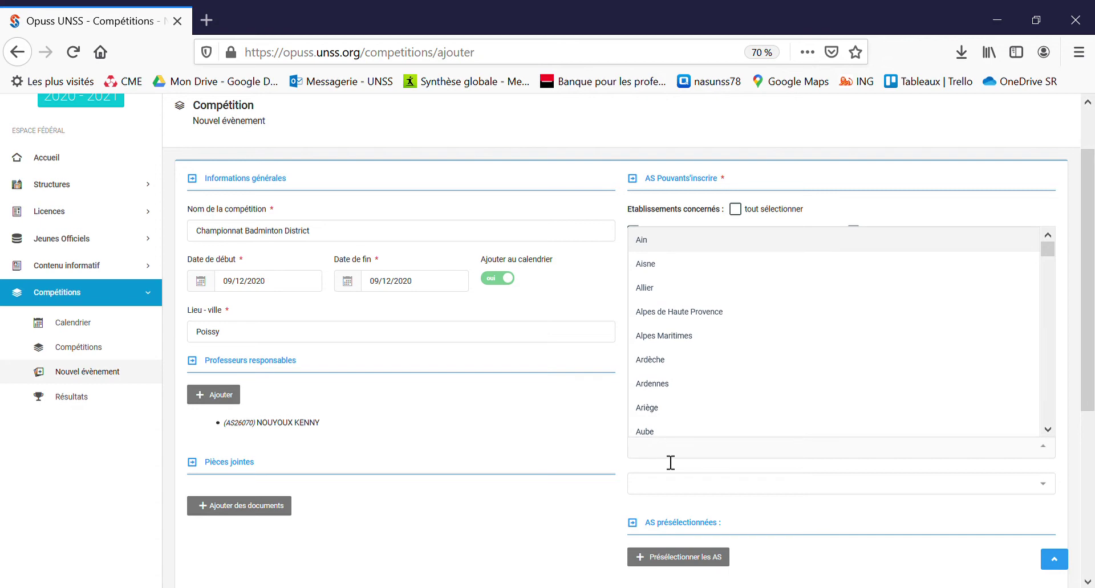
type("yv")
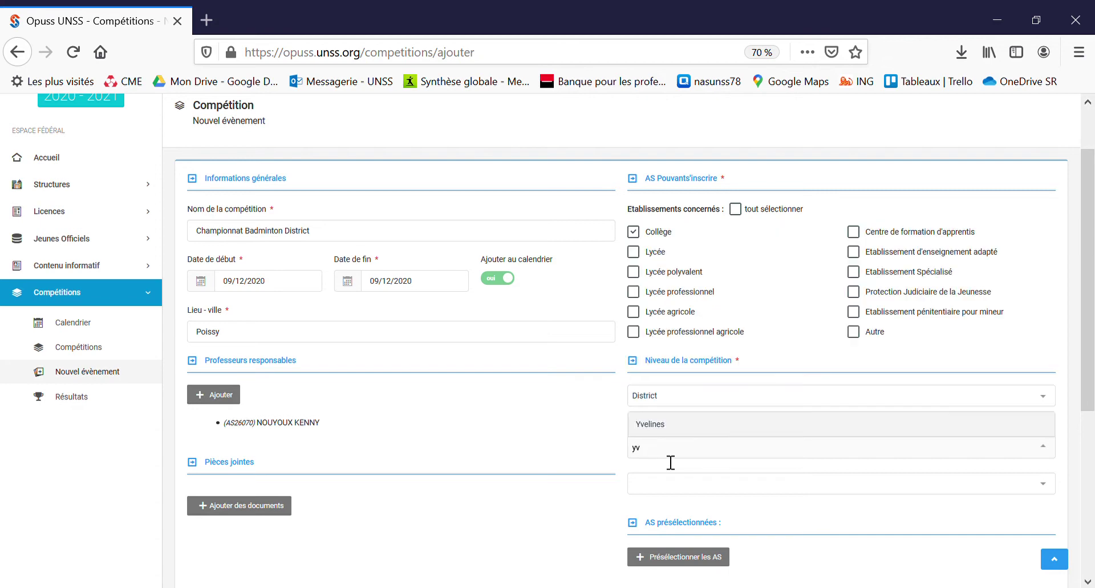
left_click(682, 429)
left_click(675, 488)
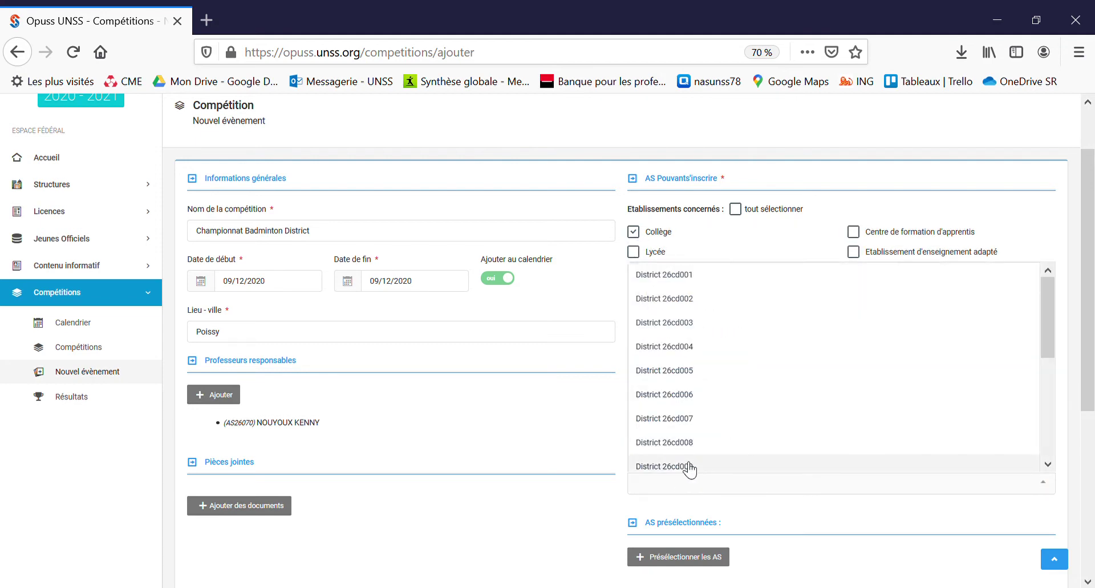
left_click(696, 467)
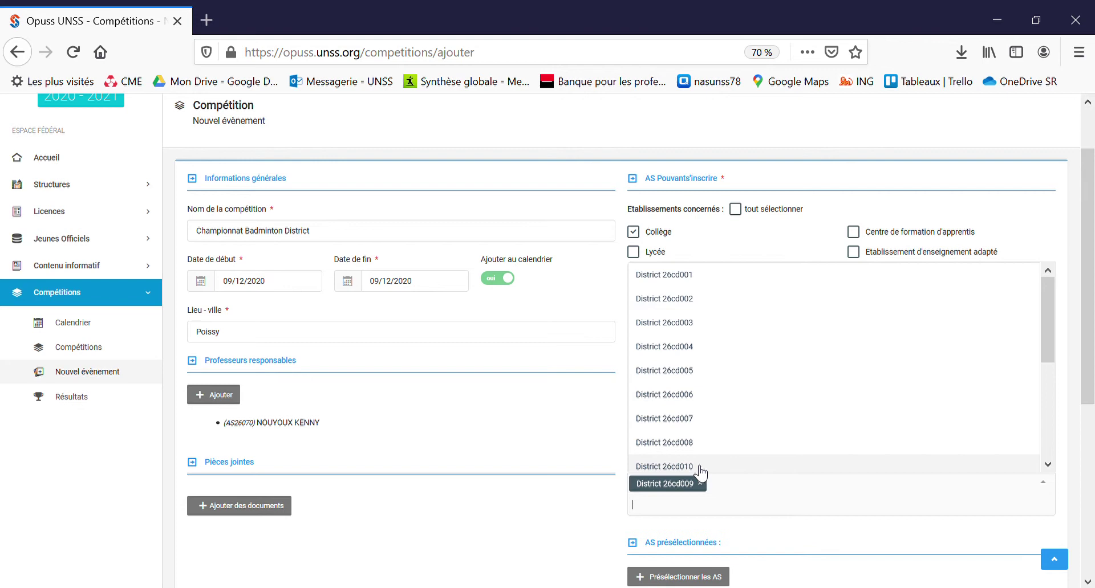
left_click(557, 506)
scroll(398, 485, "down", 1)
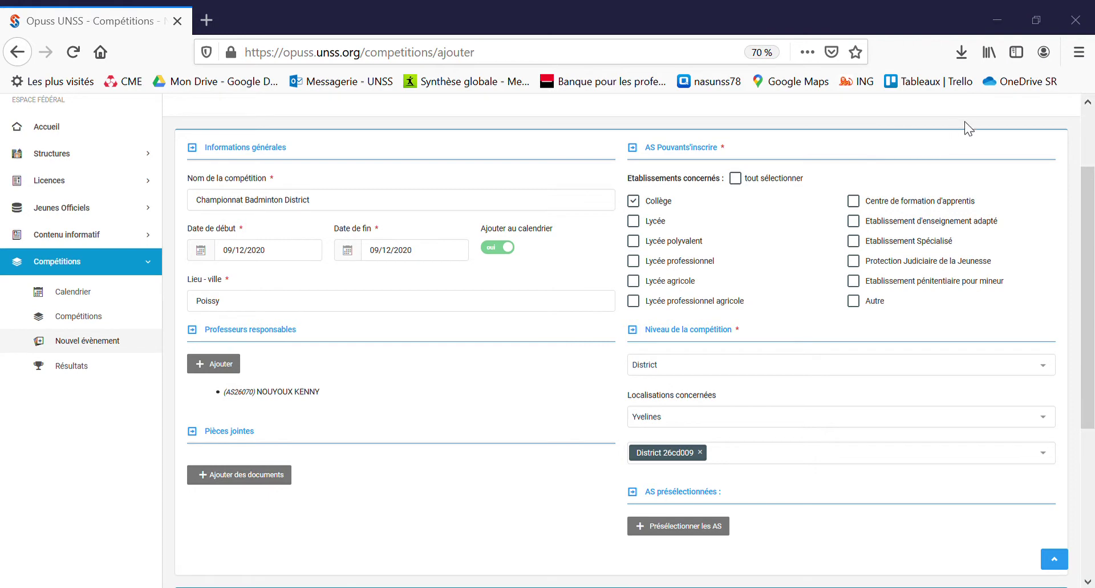
scroll(542, 431, "down", 1)
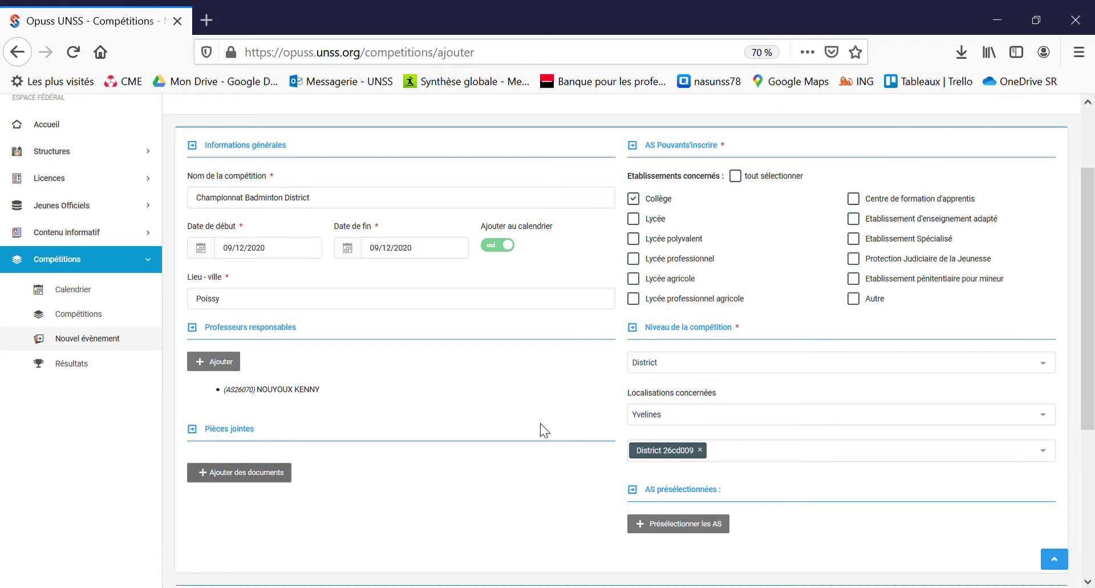
scroll(542, 429, "down", 2)
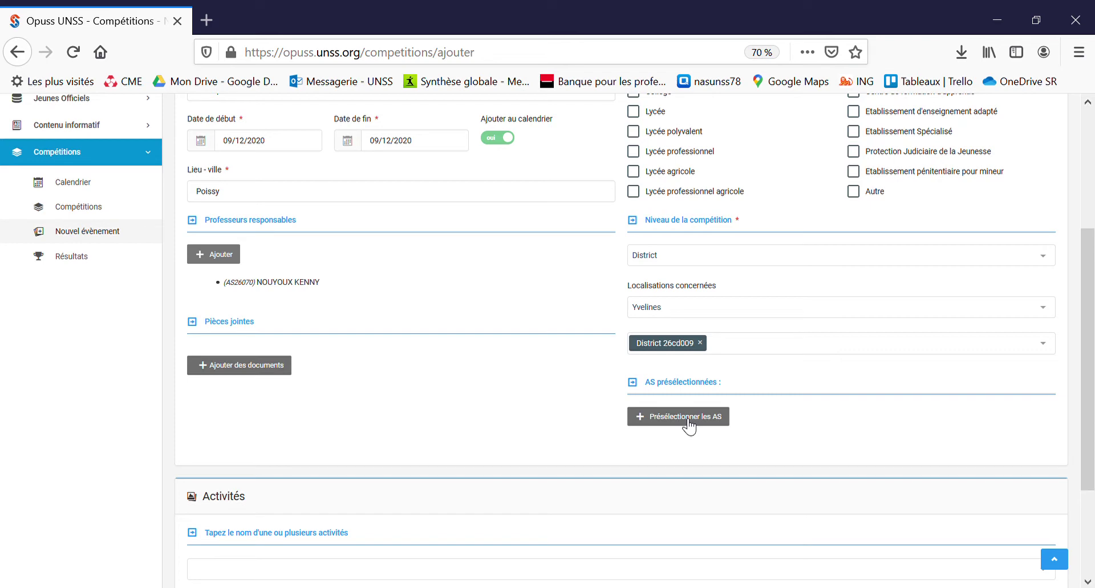
Step: Review the eligible-associations preselection and close it without changes
left_click(689, 422)
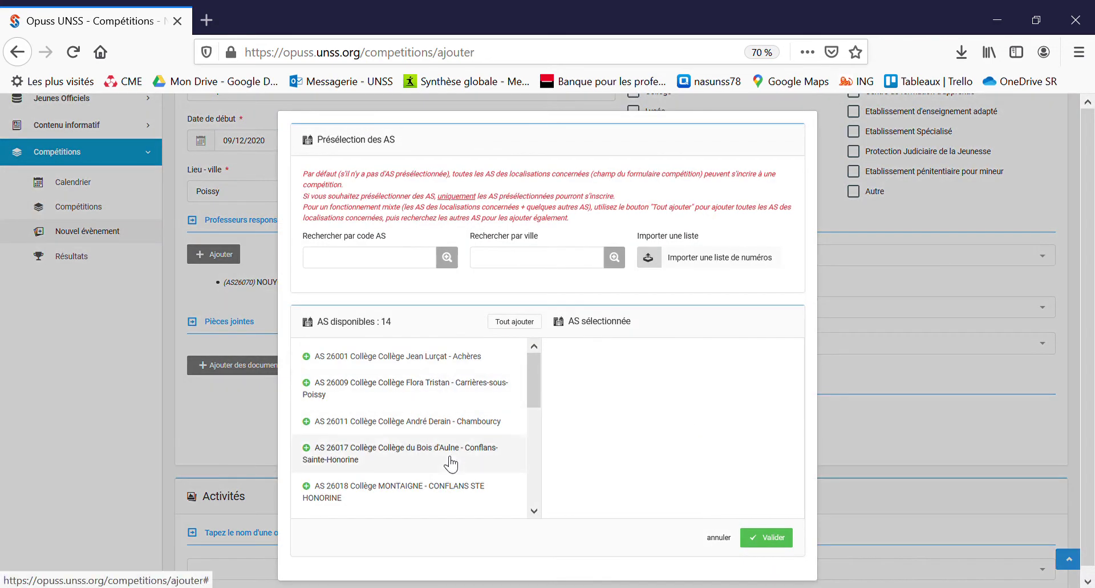
scroll(451, 465, "down", 5)
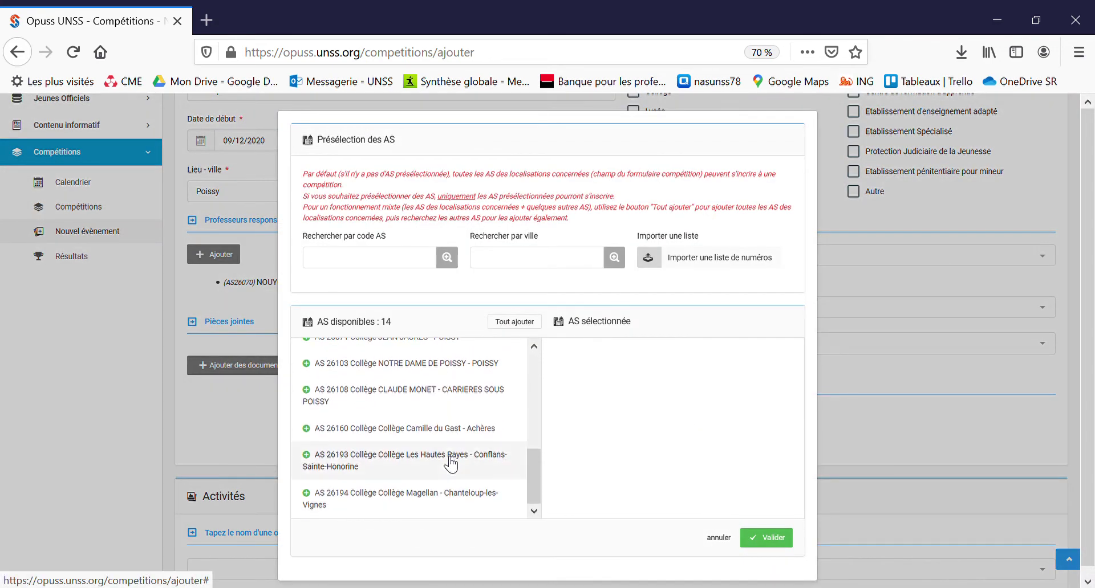
left_click(724, 538)
scroll(713, 442, "down", 2)
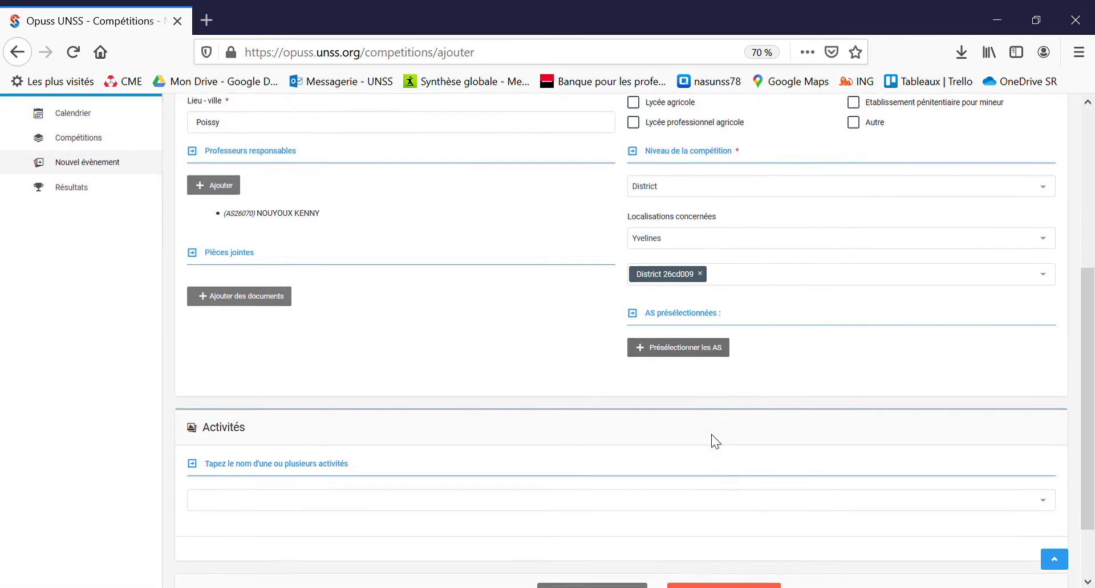
scroll(714, 442, "down", 1)
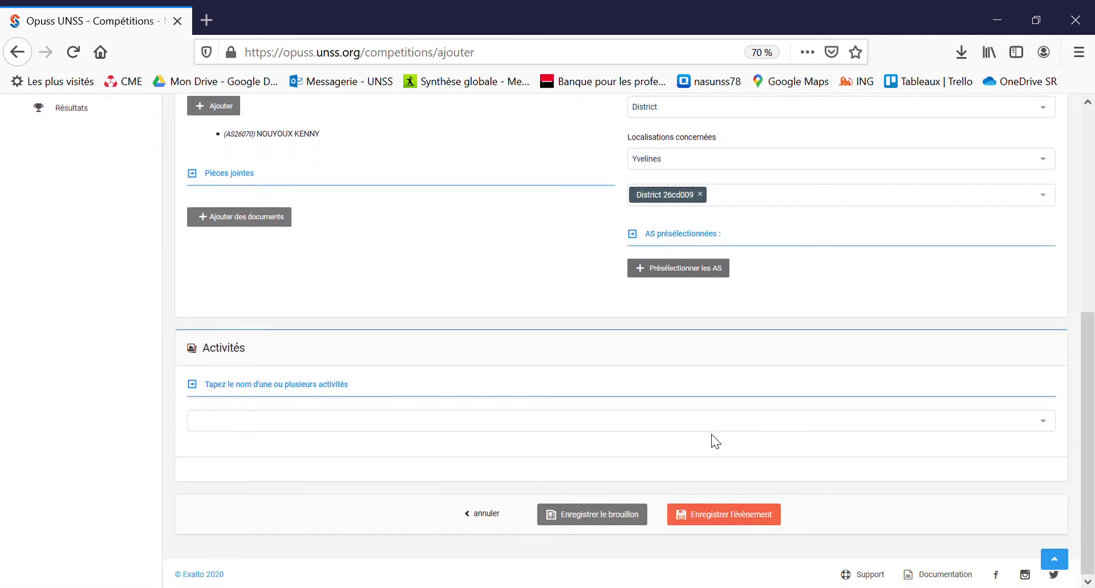
Step: Add Badminton as the competition's activity and bring its settings panel into view
left_click(585, 429)
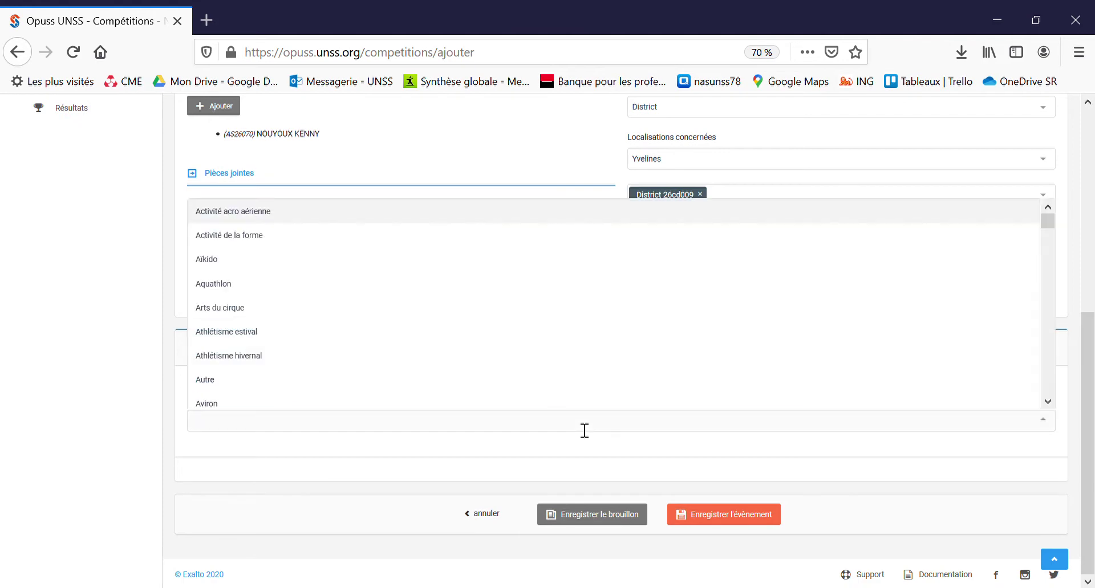
type("bad")
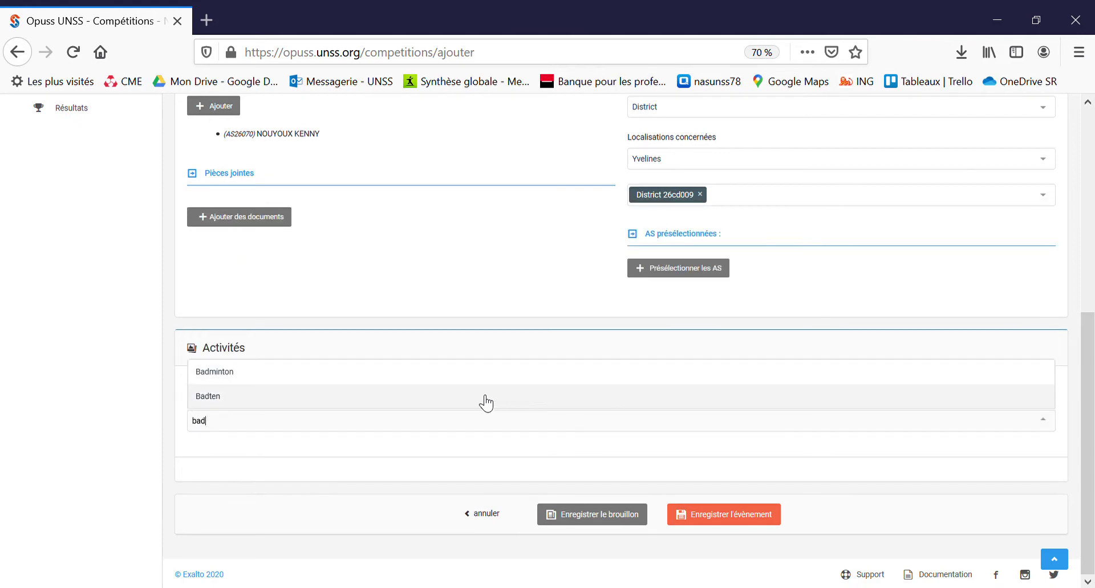
left_click(461, 377)
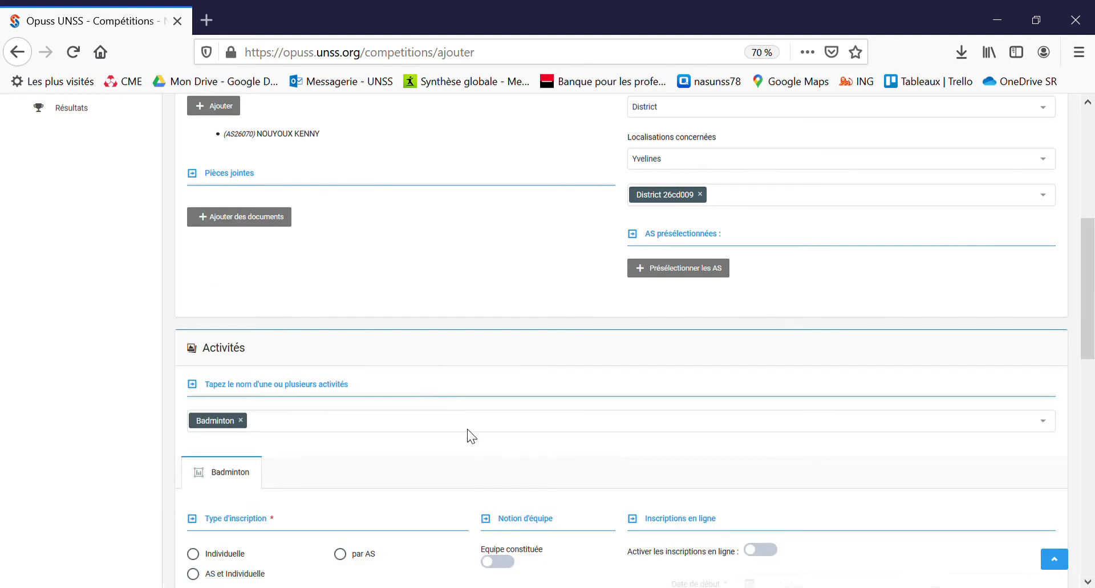
scroll(467, 435, "down", 2)
scroll(467, 429, "down", 2)
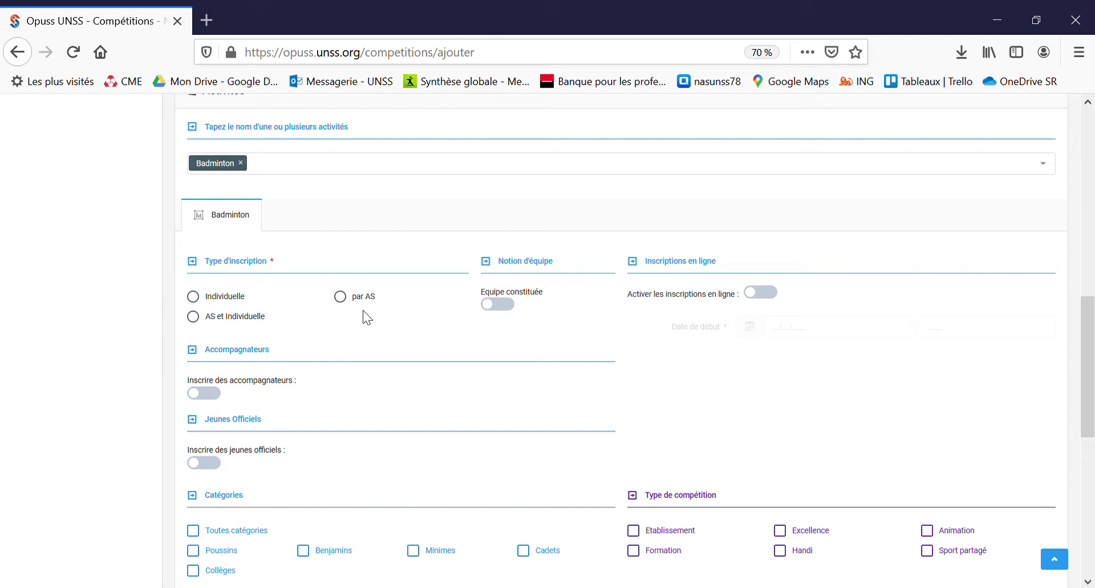
Step: Choose 'AS et Individuelle' as the Badminton registration type
left_click(257, 322)
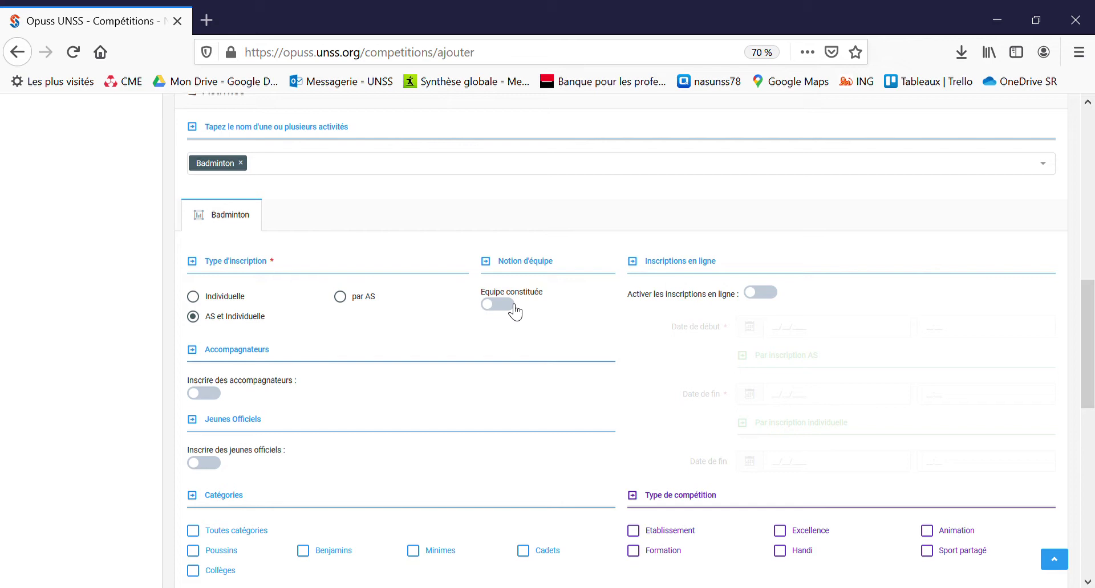
Step: Enable online registration opening on 30/09/2020 at 09:00
left_click(773, 294)
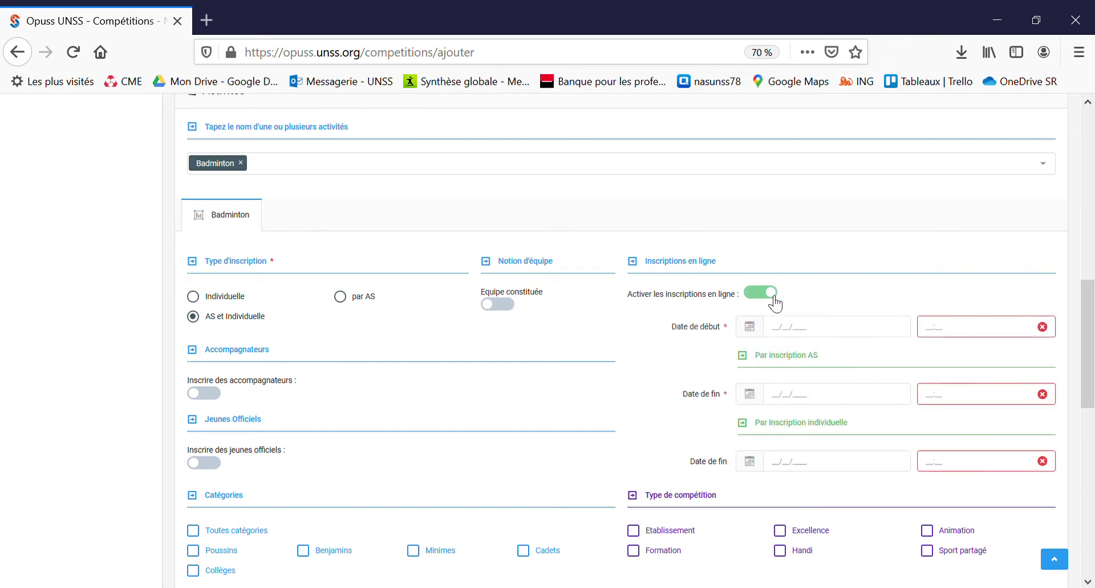
left_click(786, 335)
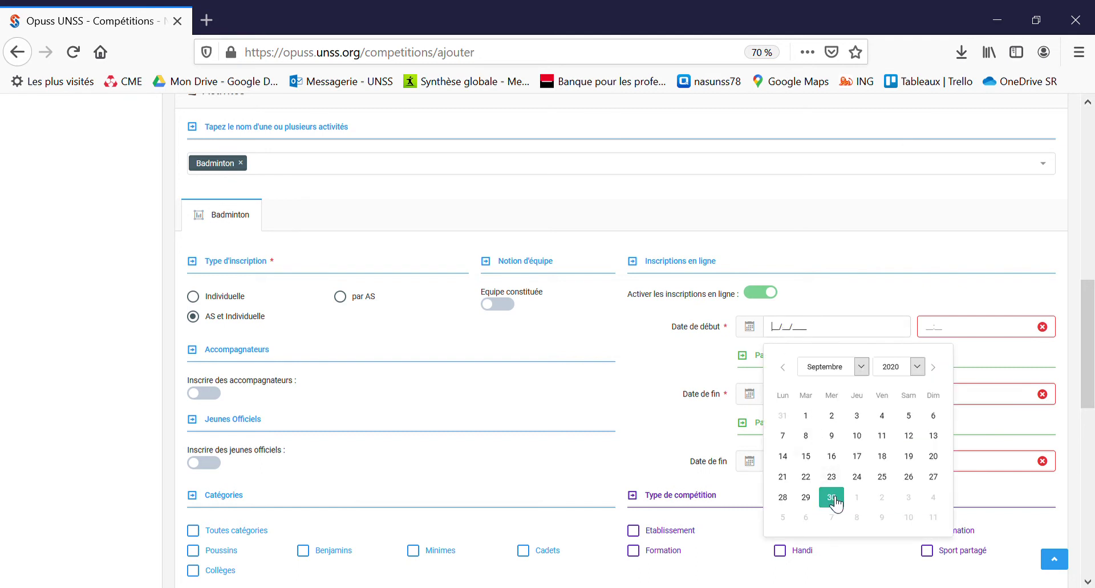
left_click(832, 498)
left_click(973, 334)
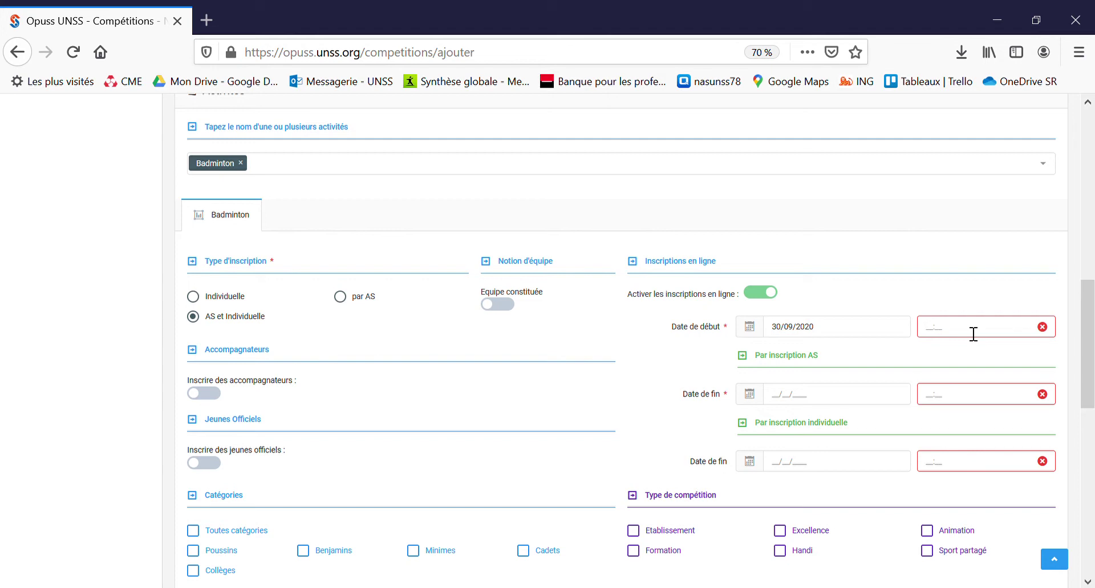
type("09:00")
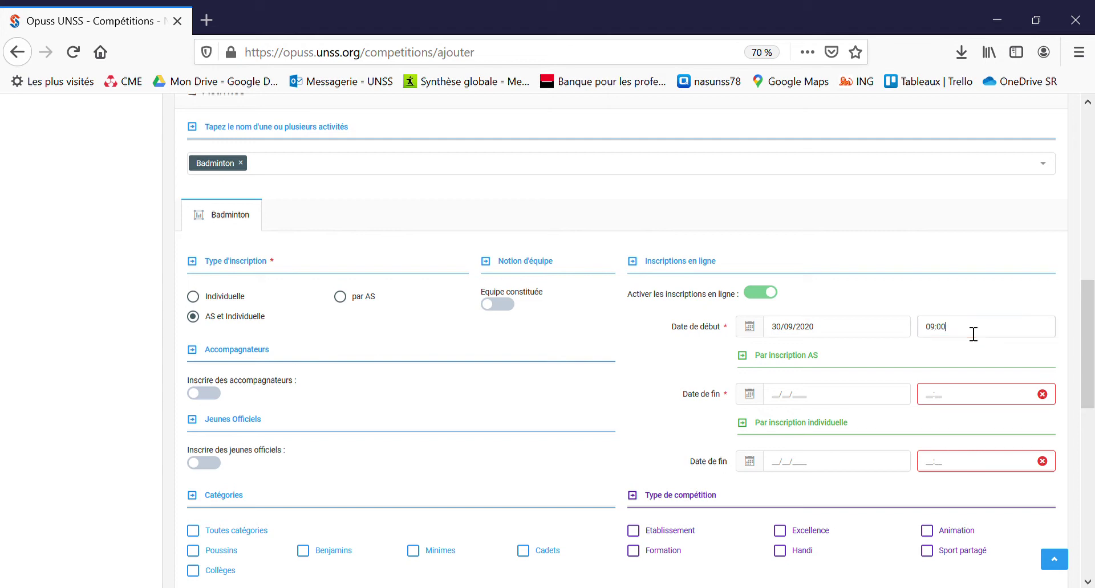
Step: Set the AS registration closing to 02/12/2020 at 09:00
left_click(832, 399)
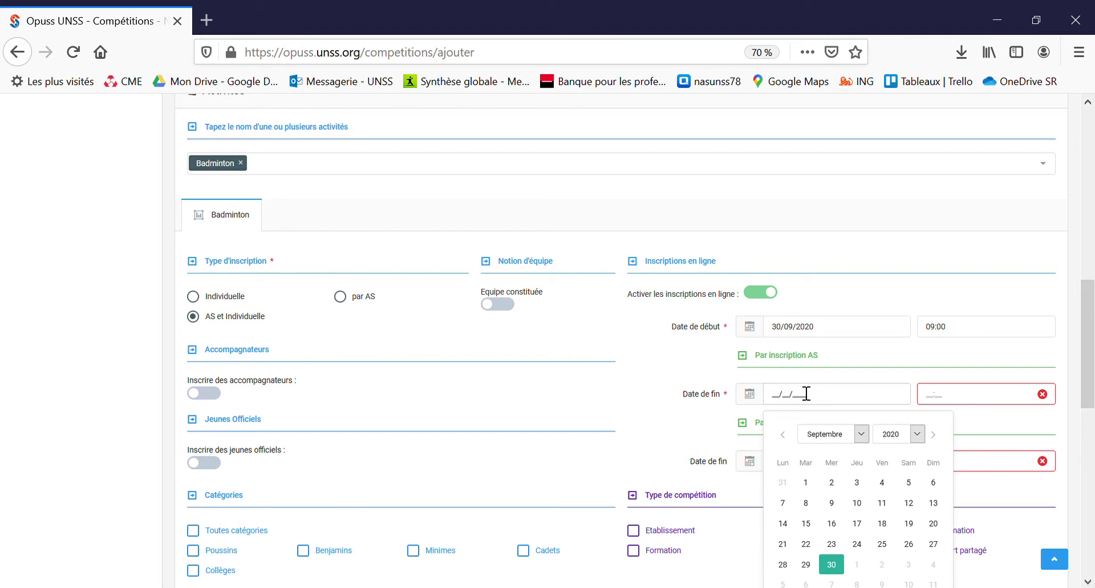
type("02/")
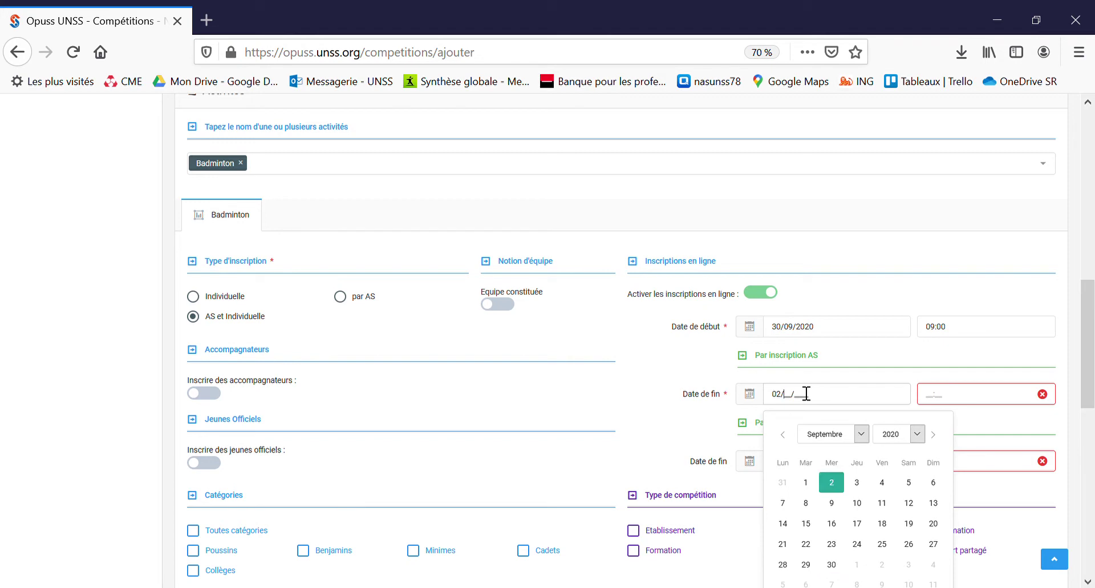
type("12/2020")
left_click(842, 490)
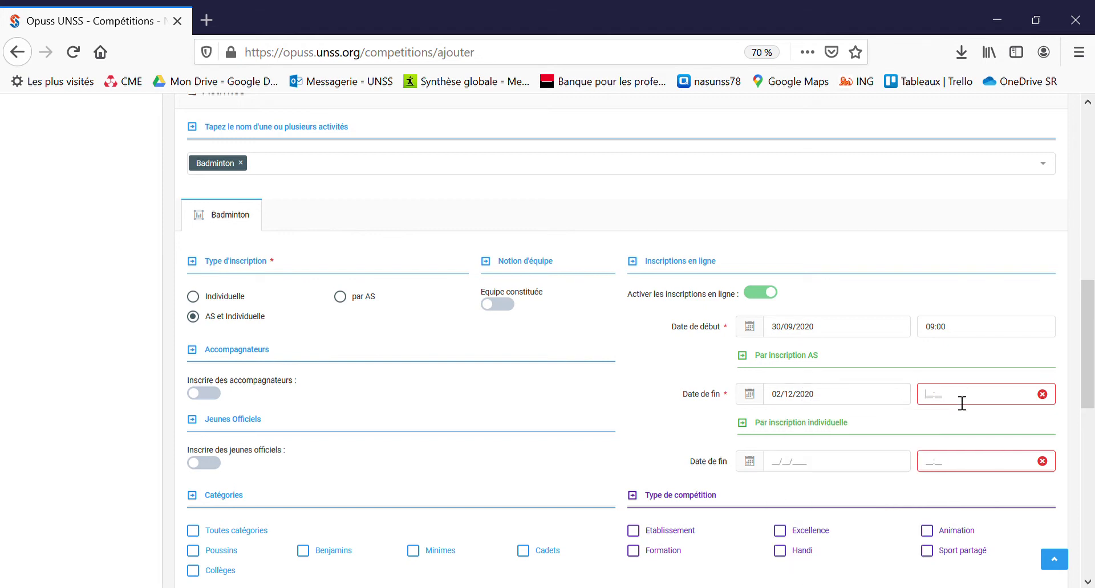
type("9:00")
key("BackSpace")
key("BackSpace")
key("BackSpace")
type("0900")
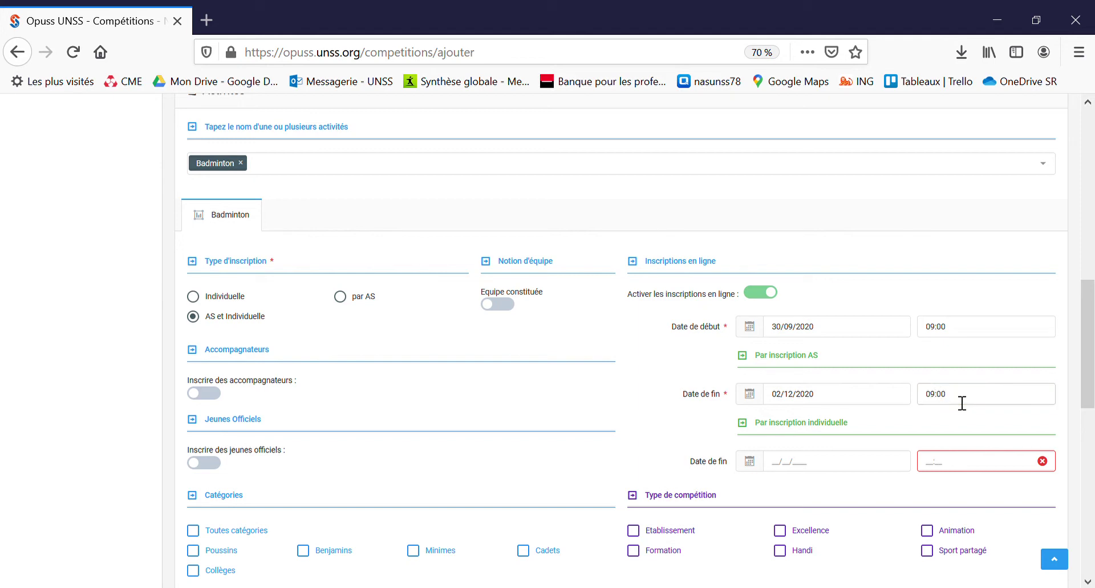
Step: Set the individual registration closing to 09/12/2020 at 23:45
left_click(805, 470)
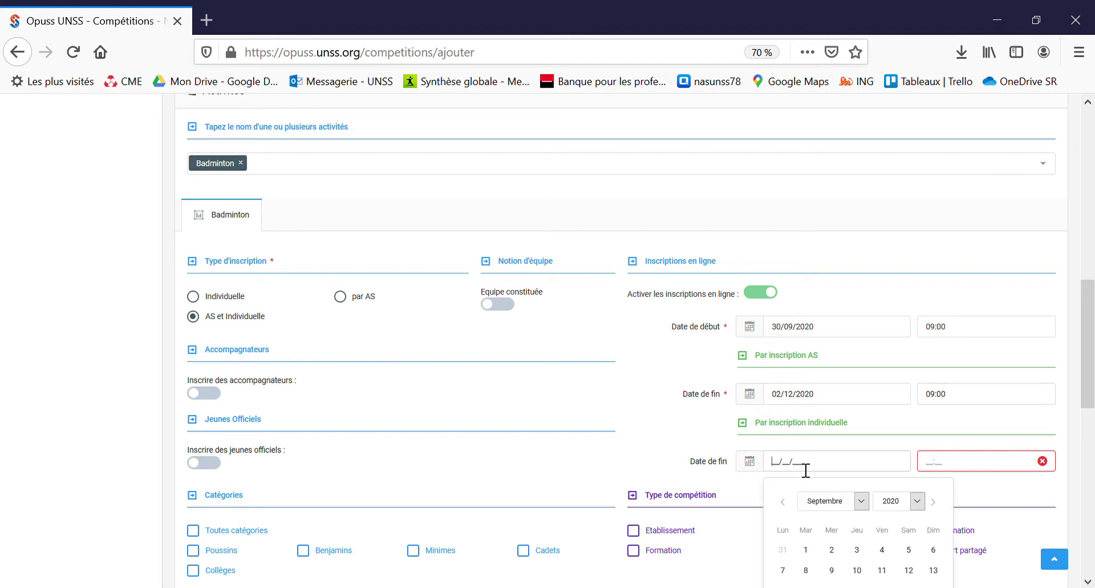
scroll(805, 470, "down", 2)
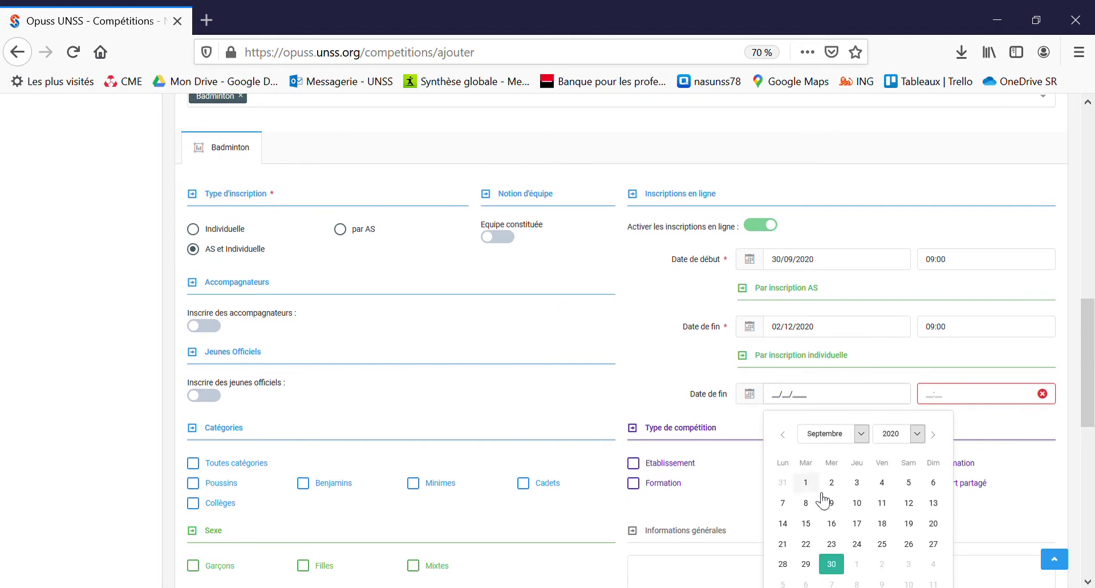
scroll(834, 536, "down", 1)
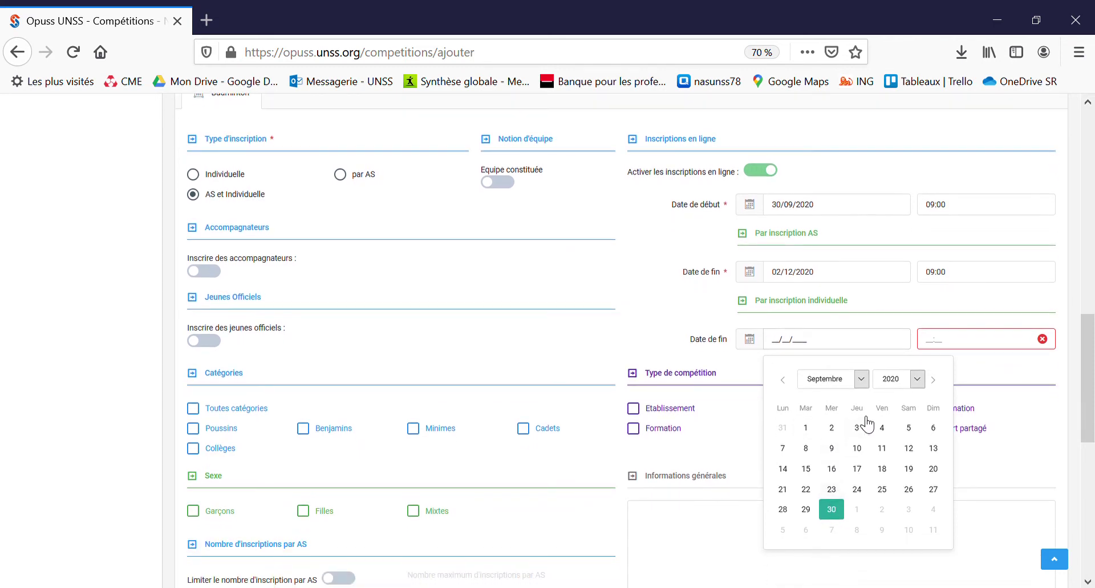
left_click(834, 550)
left_click(837, 452)
left_click(936, 341)
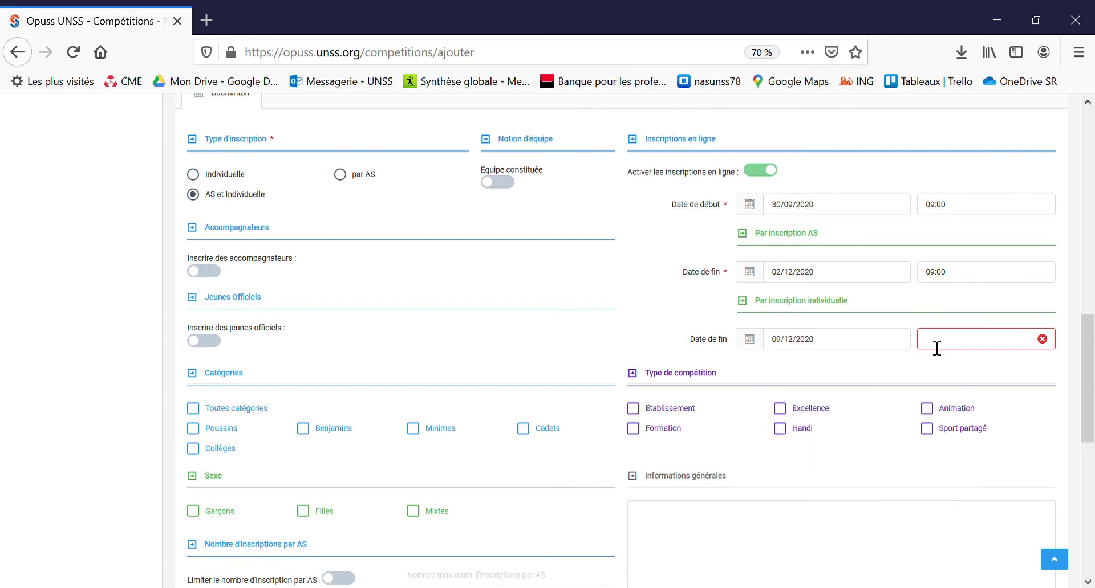
type("23:45")
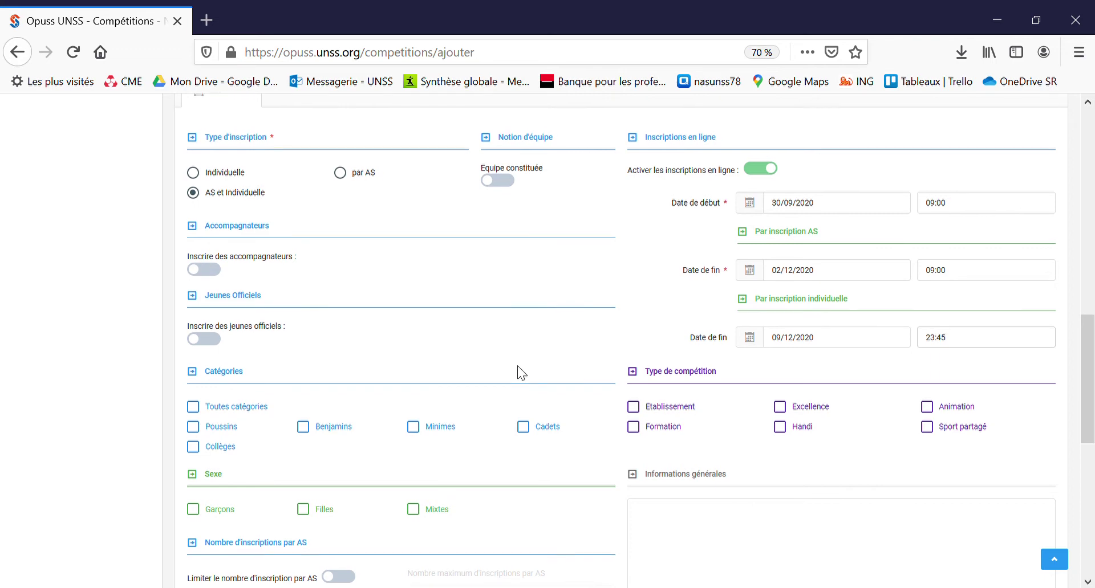
scroll(520, 374, "down", 1)
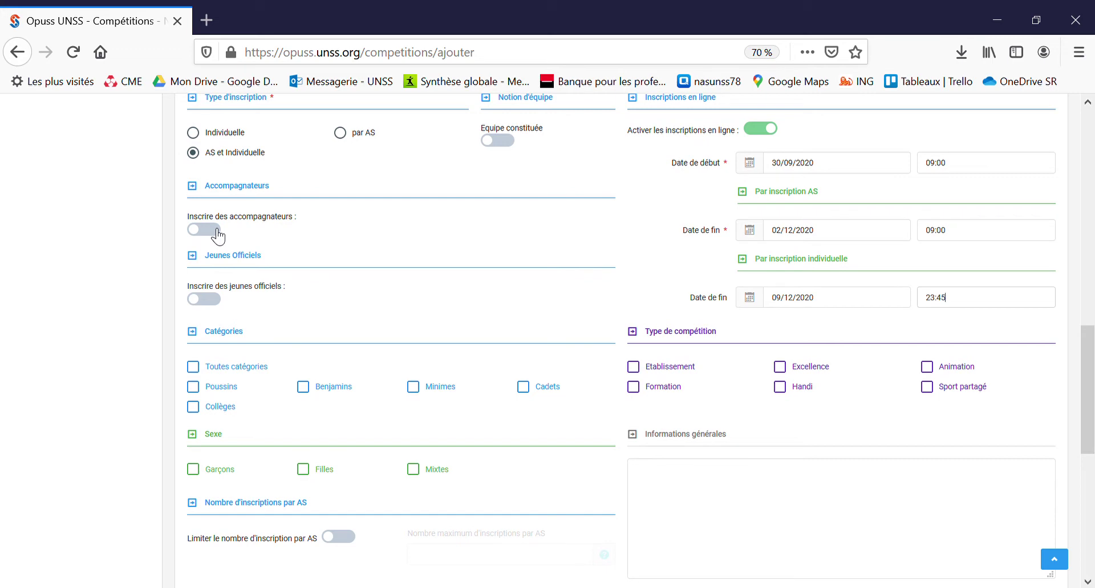
Step: Enable companions, registered per activity, mandatory, with a maximum of 3
left_click(217, 233)
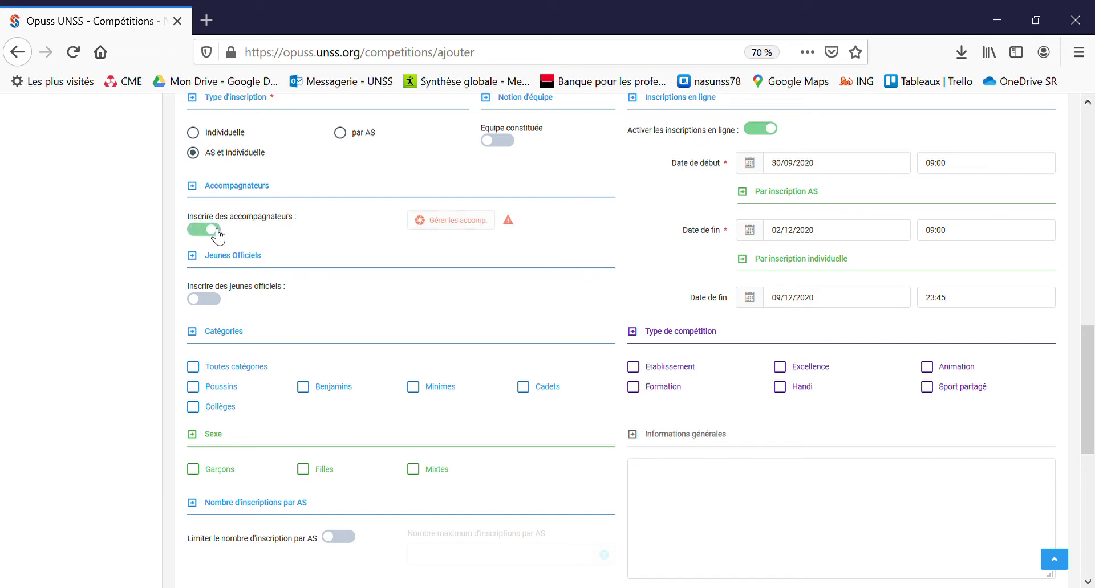
left_click(451, 223)
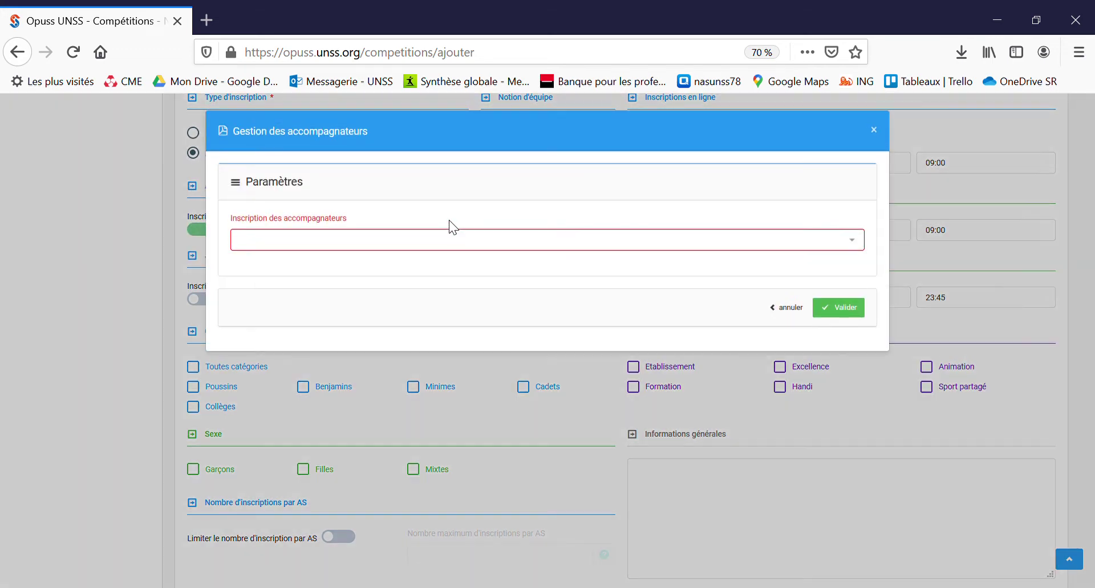
left_click(418, 238)
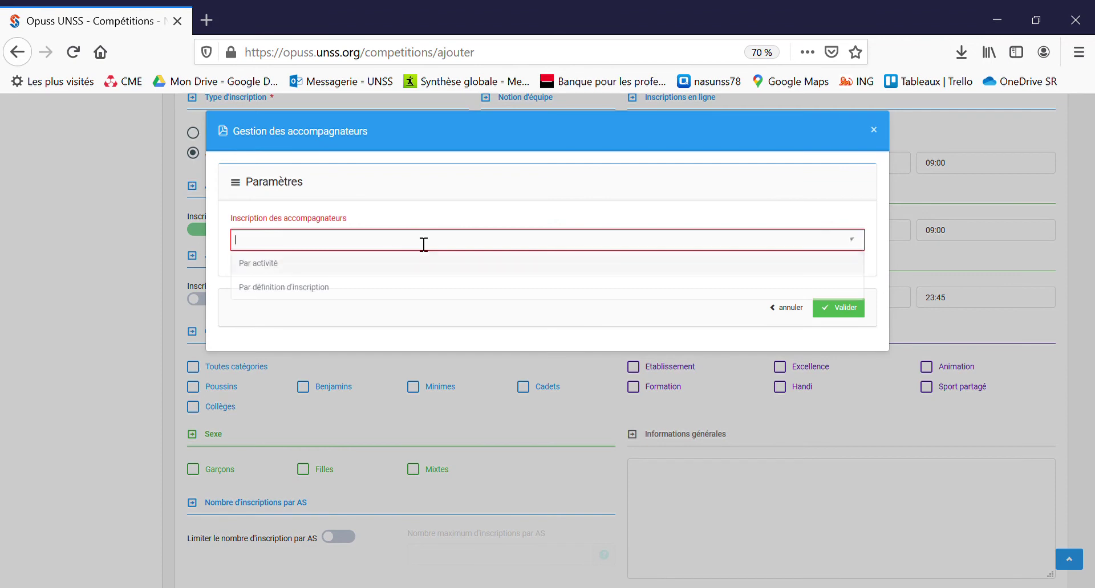
left_click(390, 267)
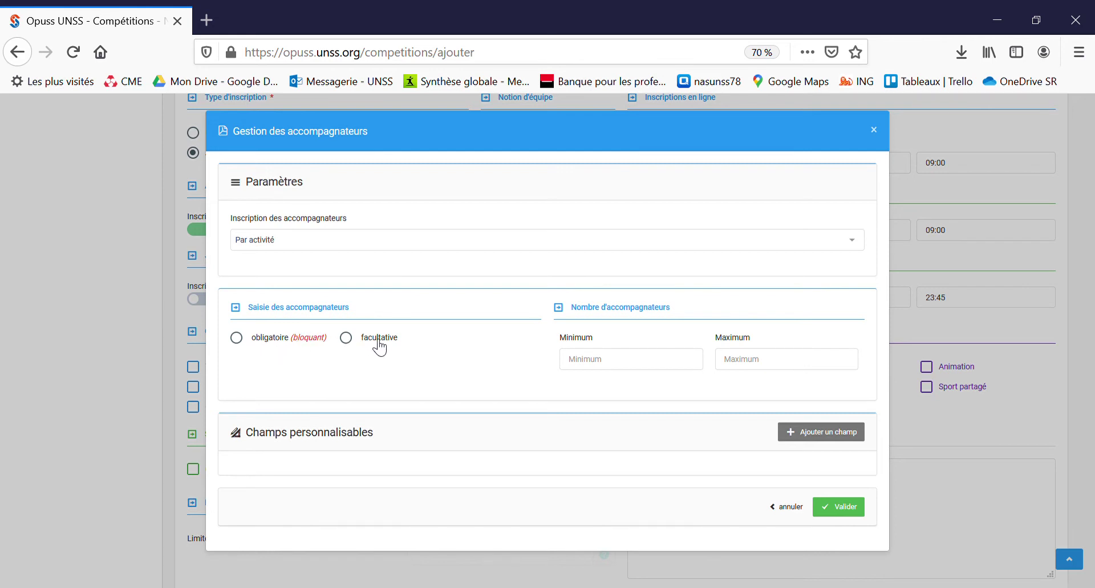
left_click(246, 343)
left_click(768, 369)
key("BackSpace")
type("3")
Step: Remove the extra empty custom field and confirm the companion settings
left_click(807, 436)
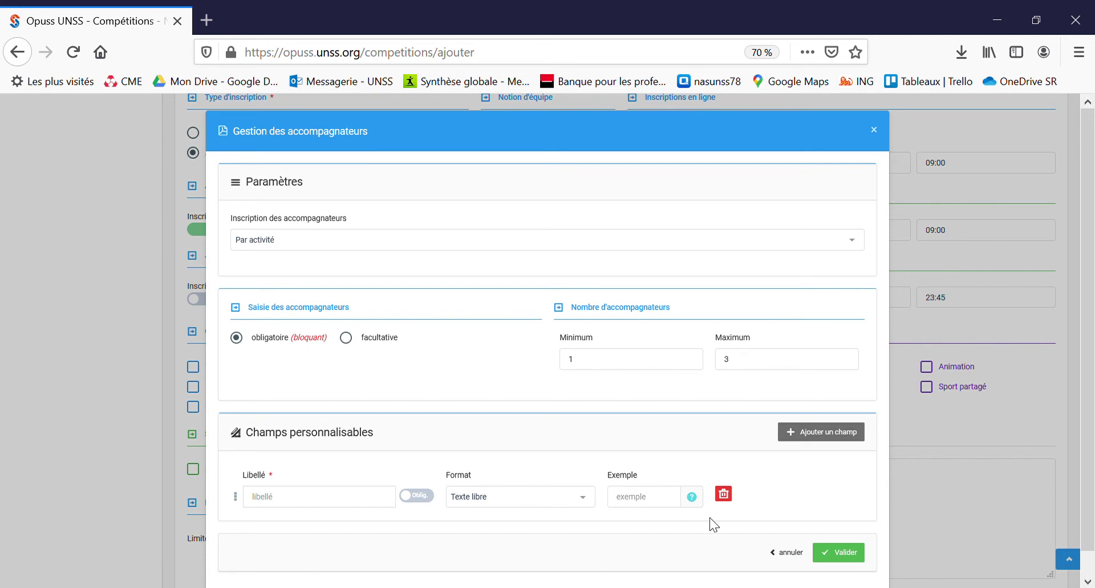
left_click(852, 559)
scroll(650, 495, "down", 1)
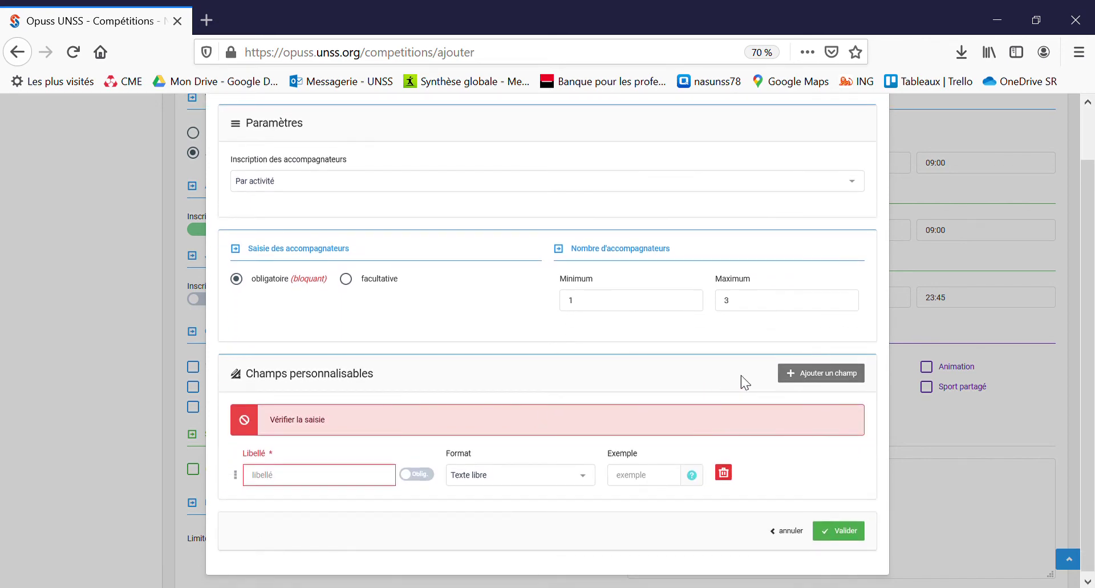
left_click(723, 473)
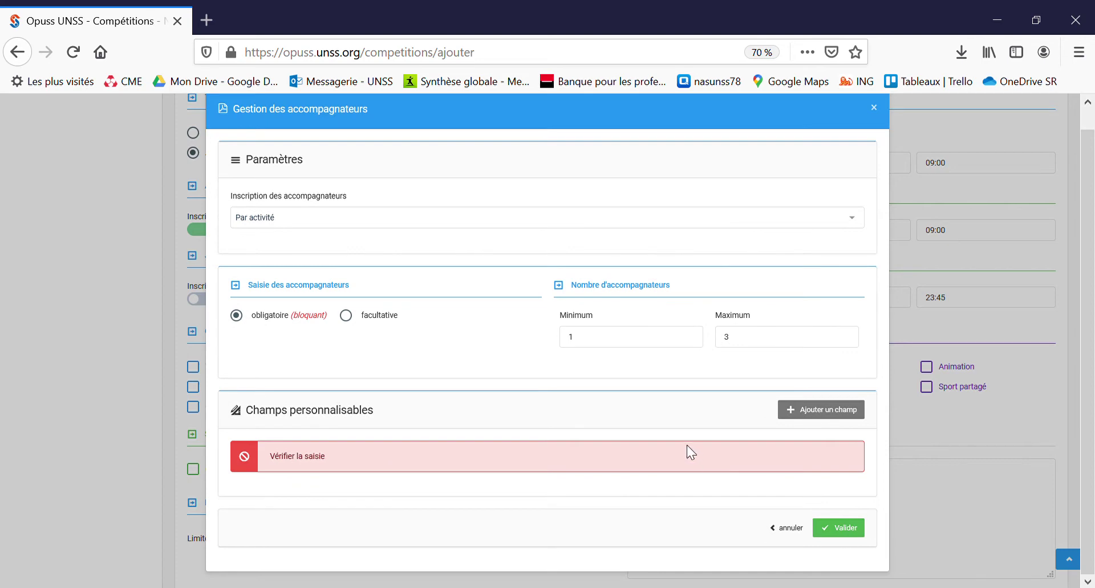
left_click(838, 528)
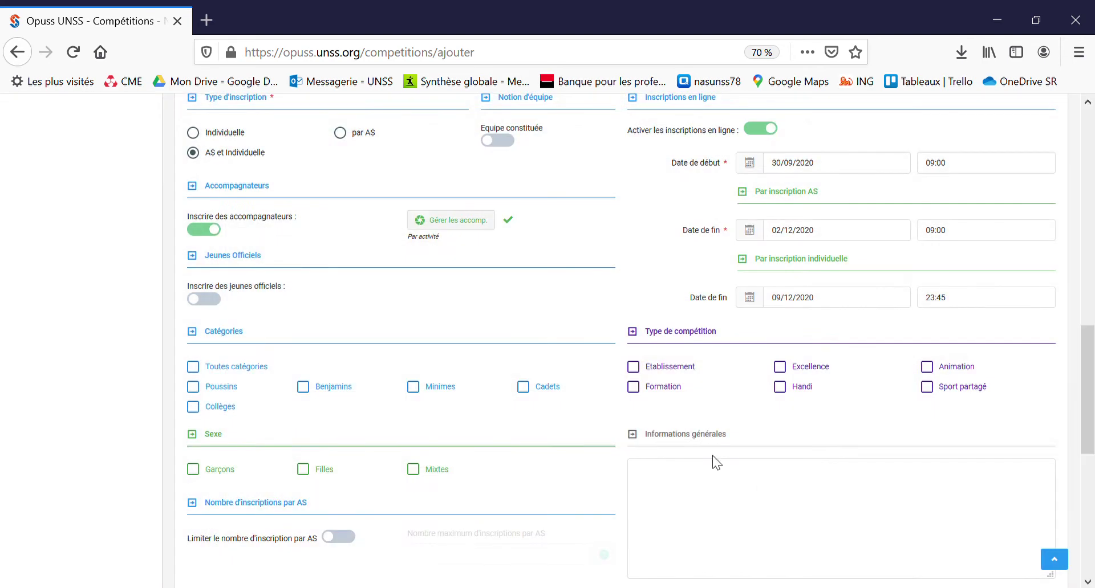
Step: Enable young officials with the ARBITRE/JUGE role, registered per activity, optional
left_click(212, 300)
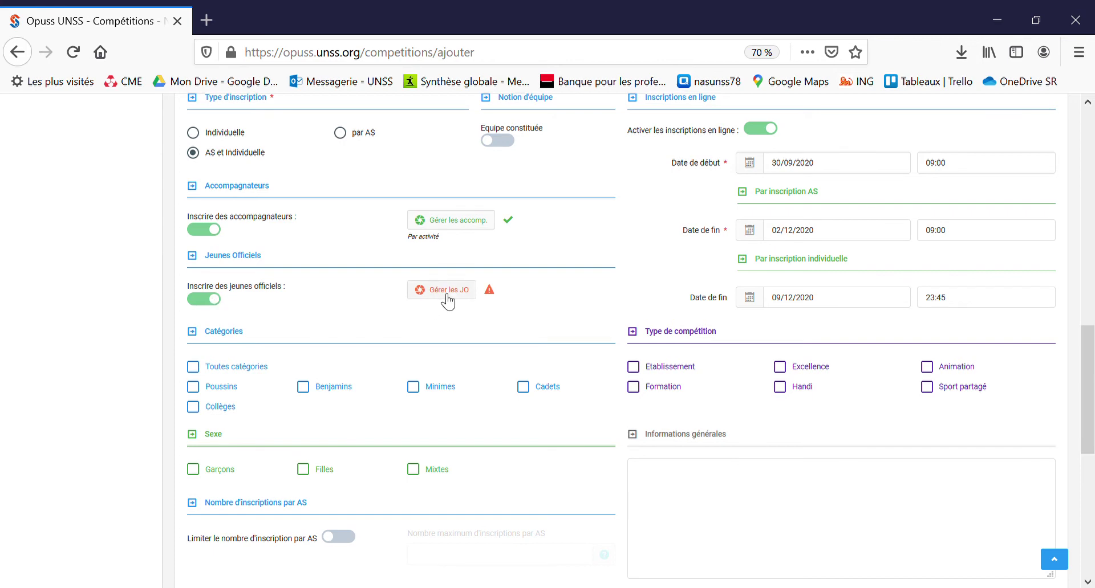
left_click(442, 292)
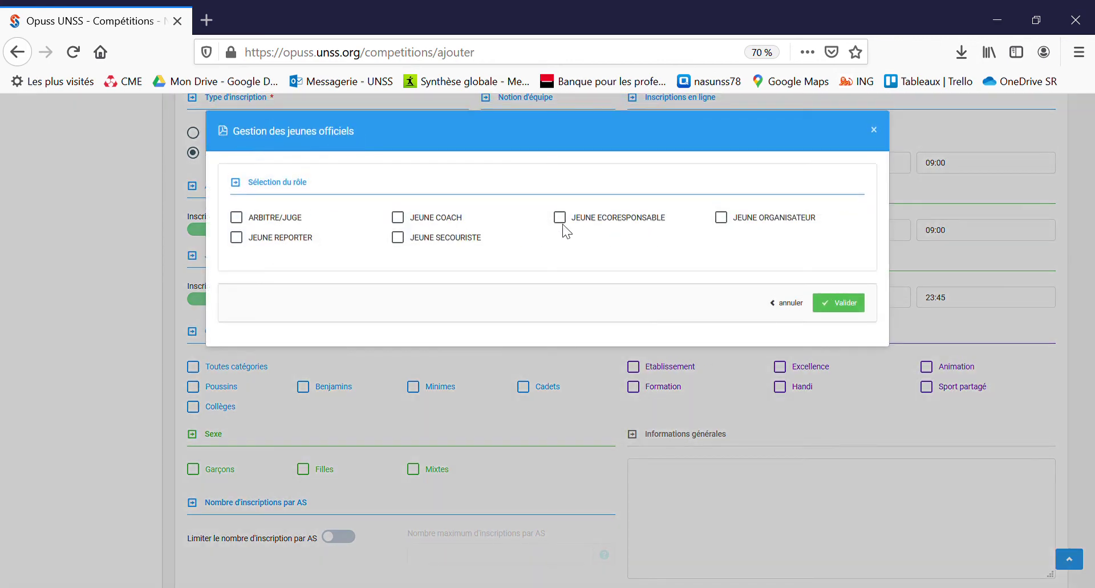
left_click(282, 220)
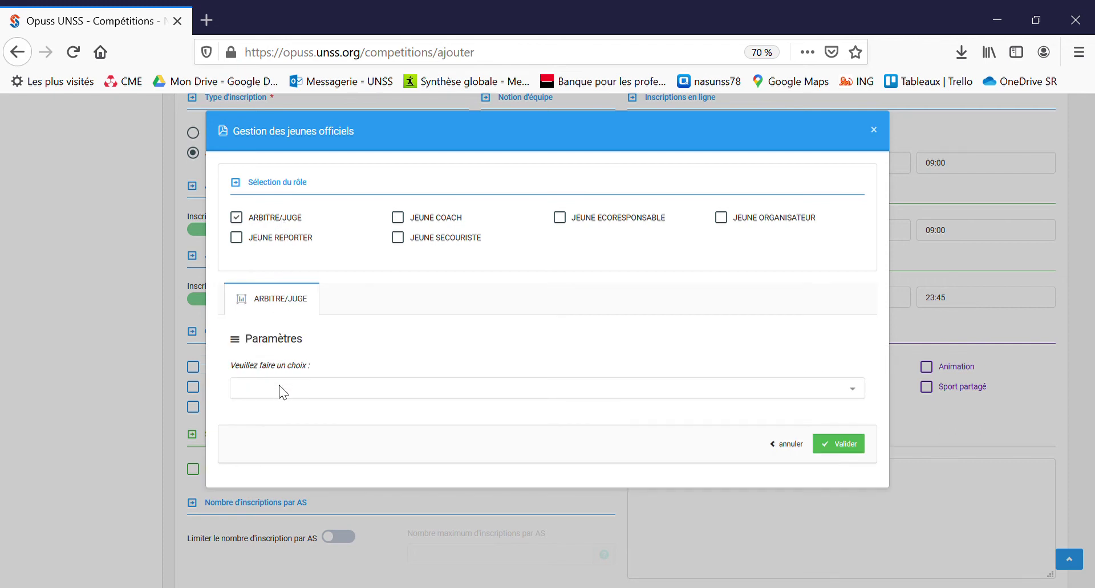
left_click(854, 450)
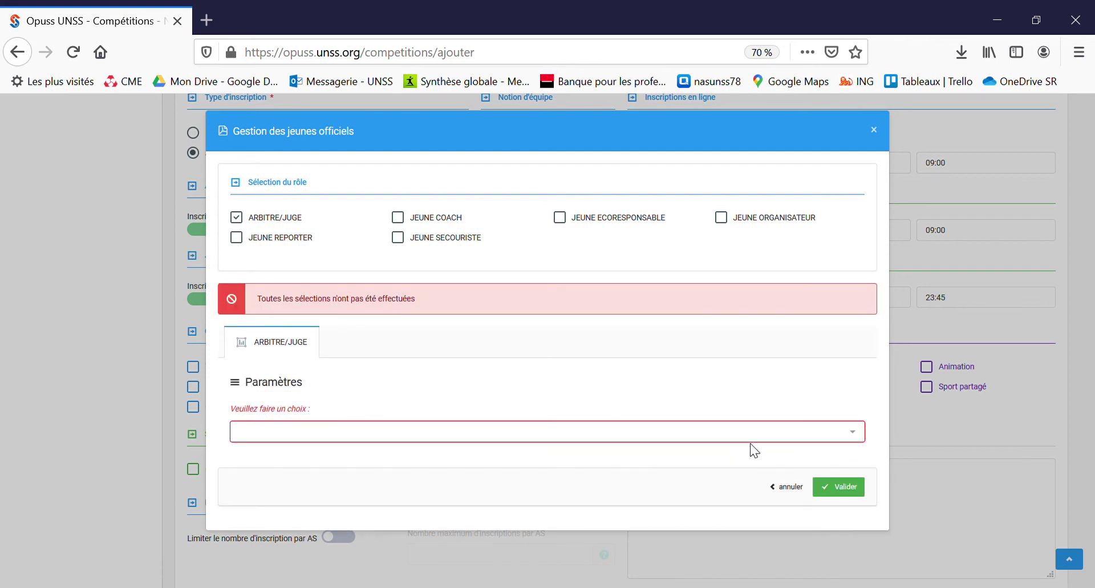
left_click(647, 438)
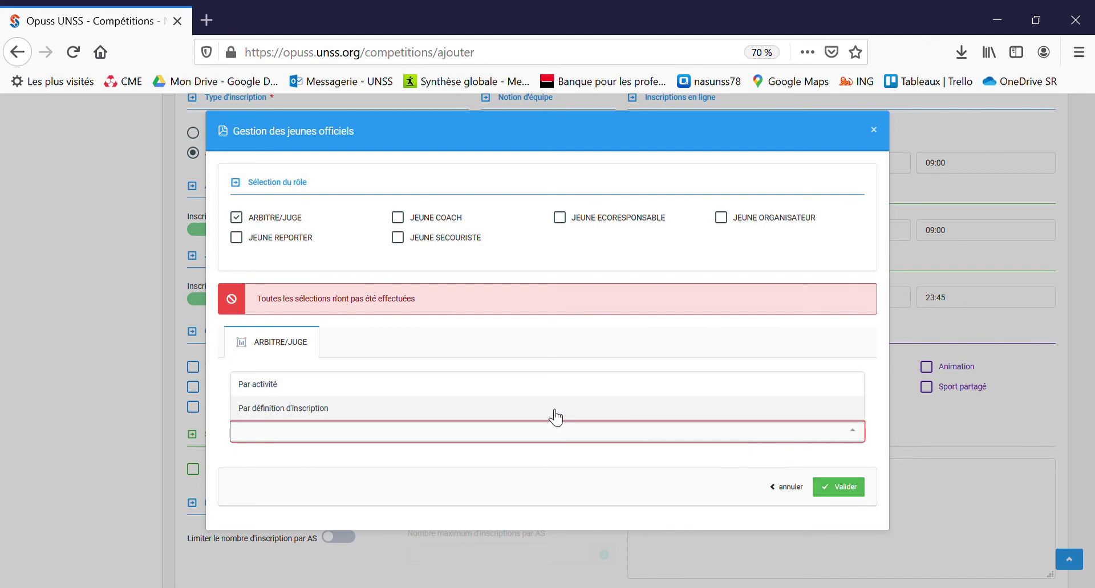
left_click(540, 387)
scroll(510, 461, "down", 2)
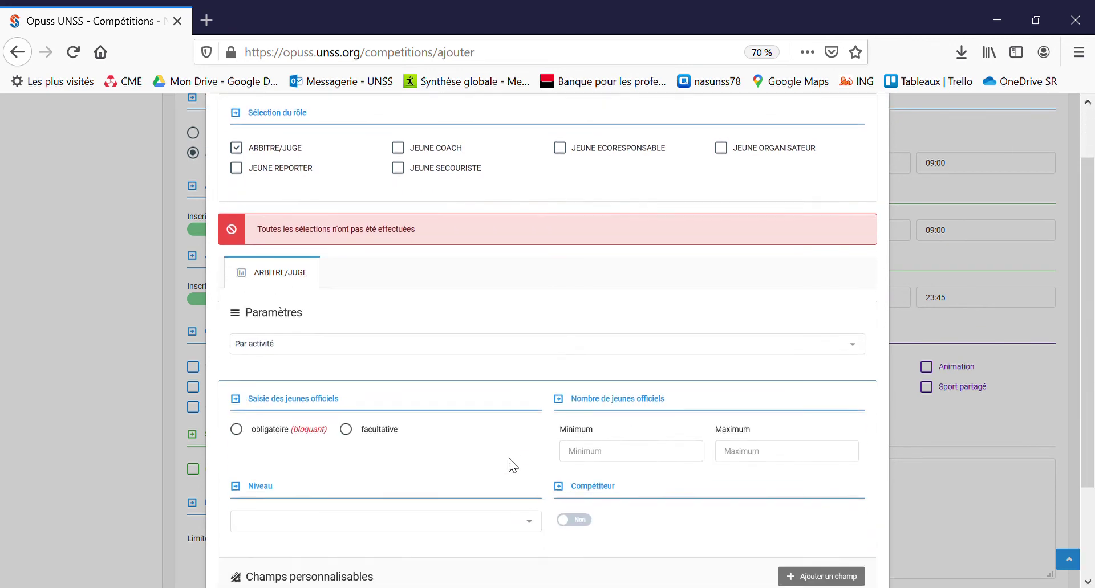
scroll(509, 461, "down", 1)
left_click(347, 430)
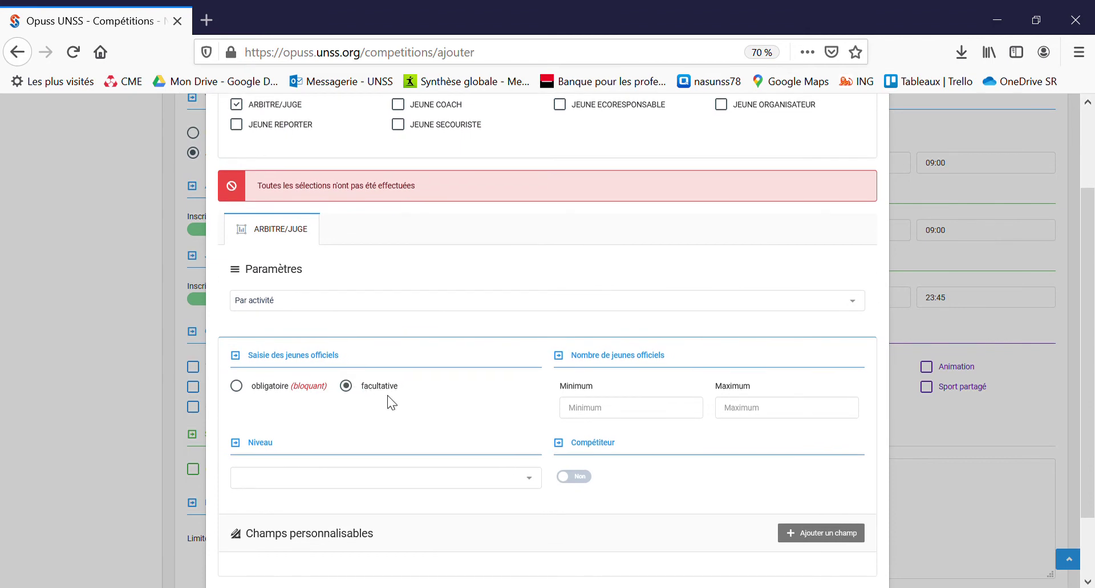
Step: Set the referee/judge level to District with competitor Oui, and confirm
scroll(497, 428, "down", 1)
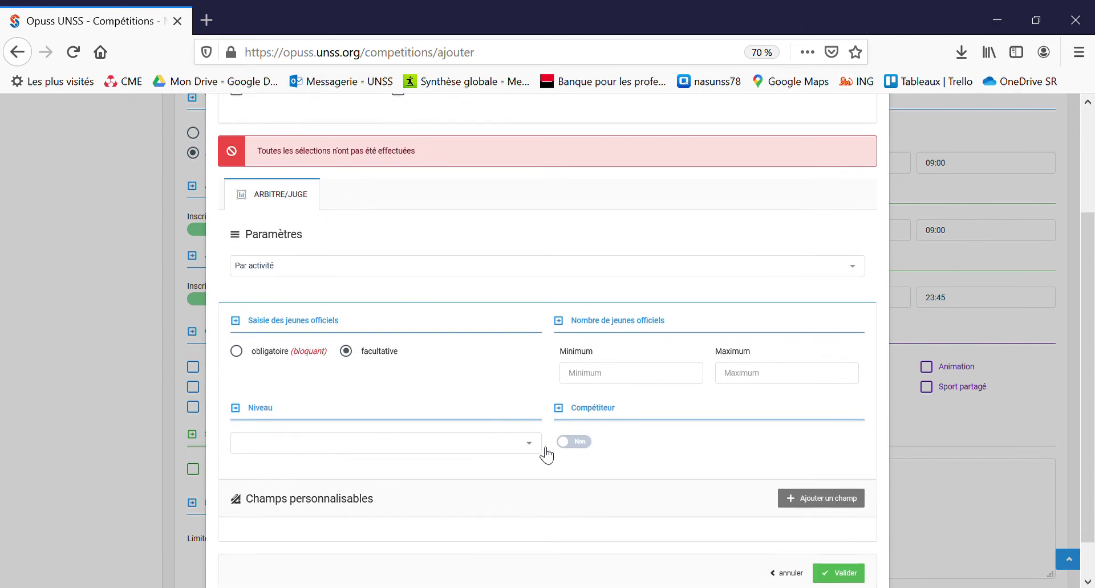
left_click(528, 454)
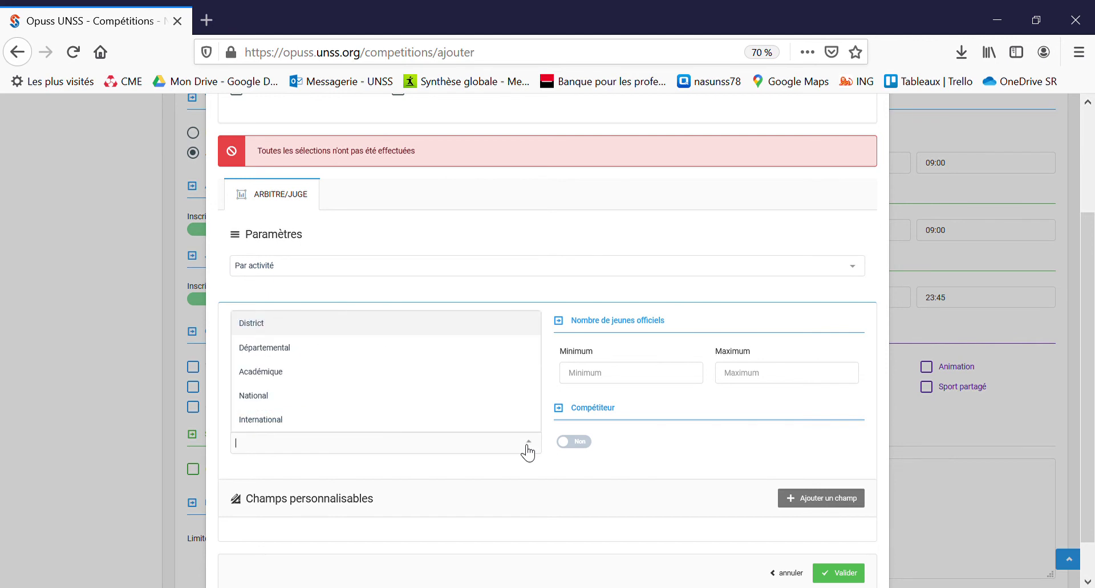
left_click(463, 323)
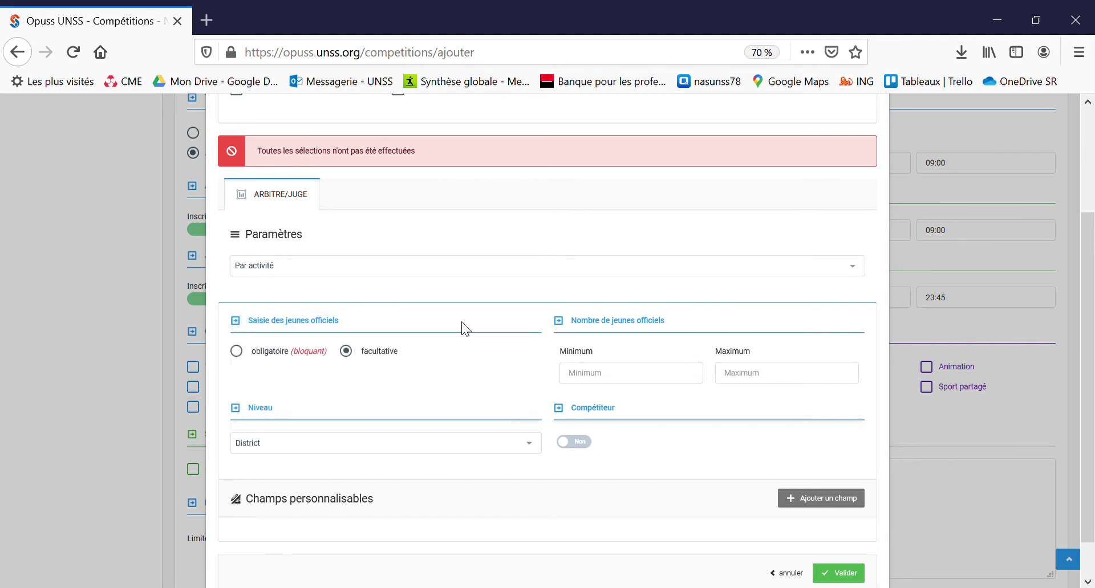
left_click(592, 443)
scroll(668, 451, "down", 1)
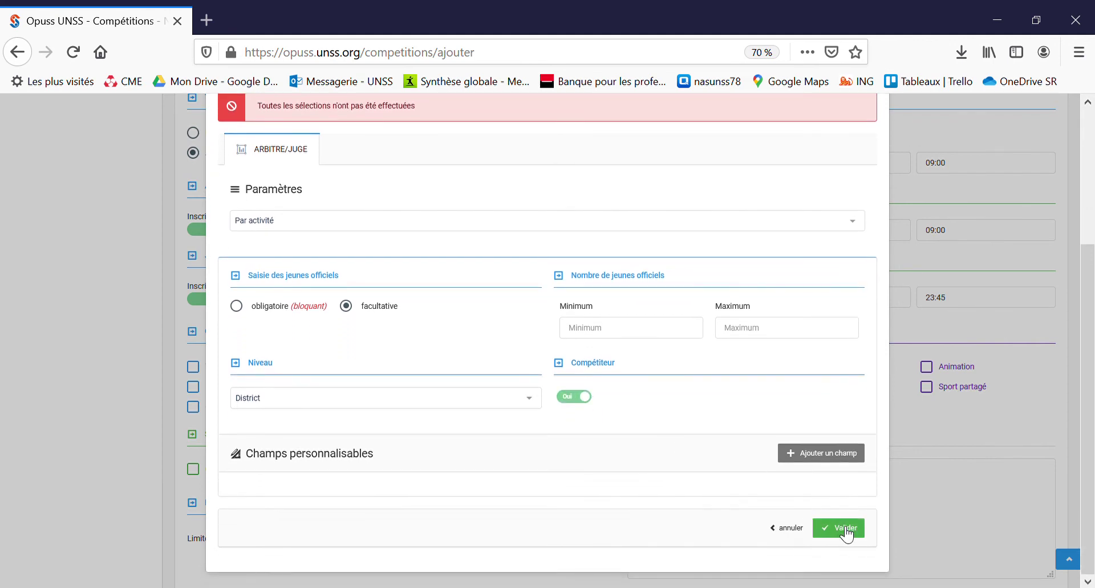
left_click(845, 532)
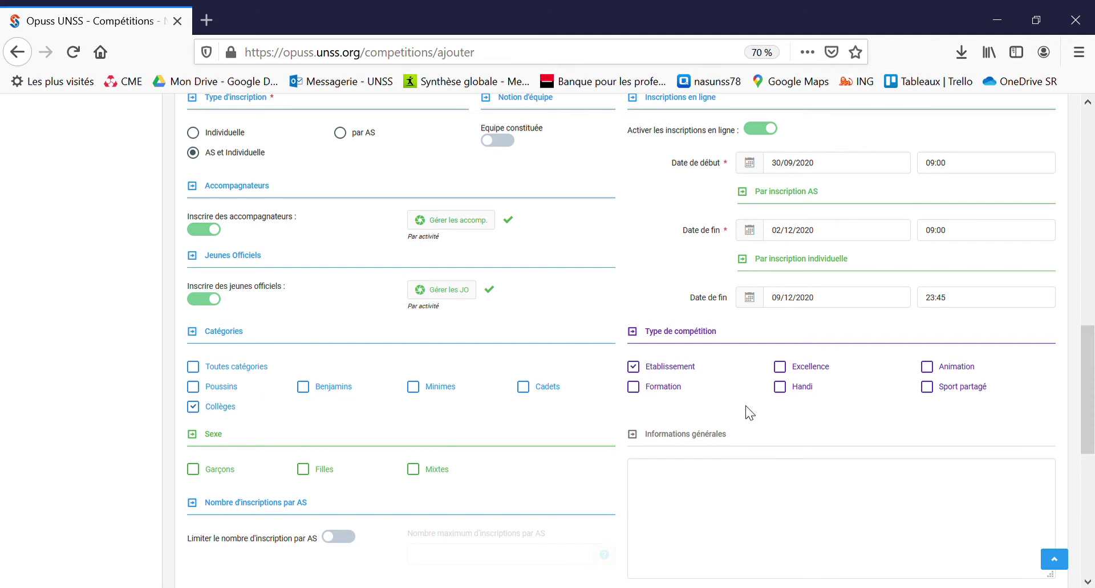
Step: Tick Mixtes as the allowed sex for Badminton entries
scroll(540, 443, "down", 2)
scroll(541, 444, "down", 2)
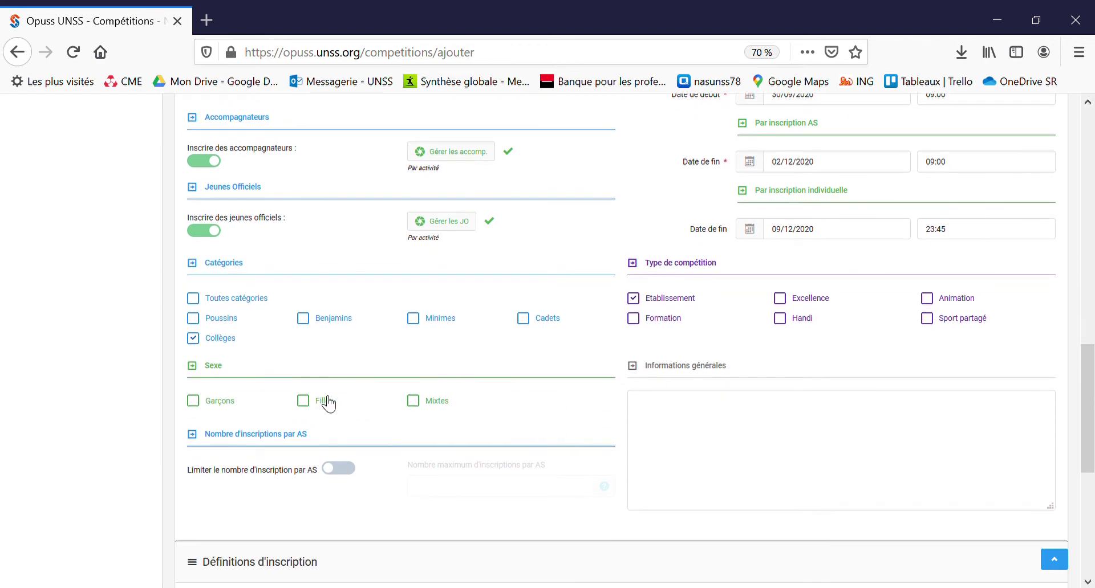
left_click(417, 402)
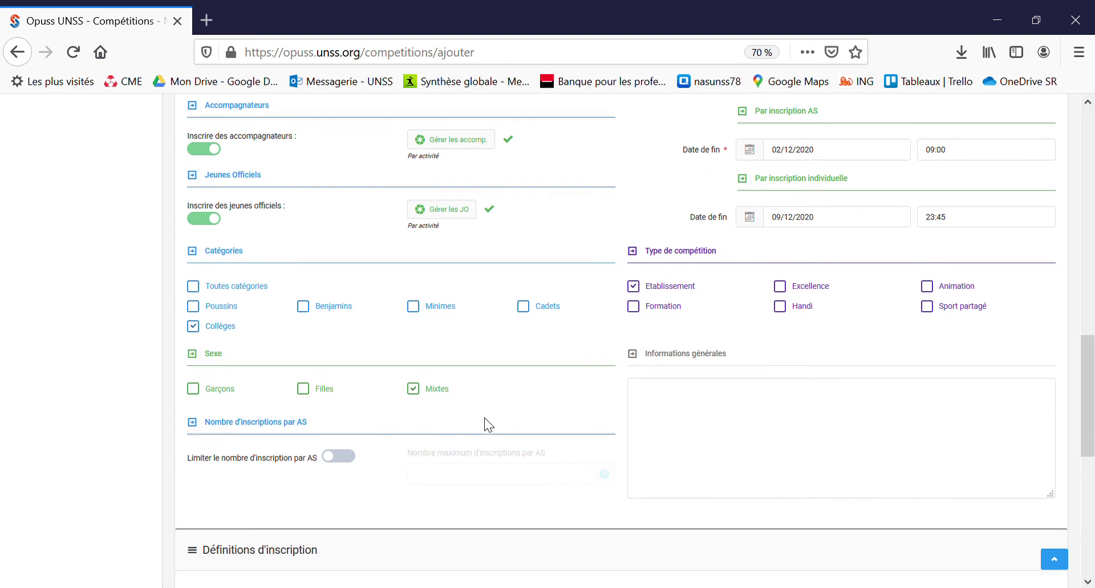
scroll(484, 424, "down", 2)
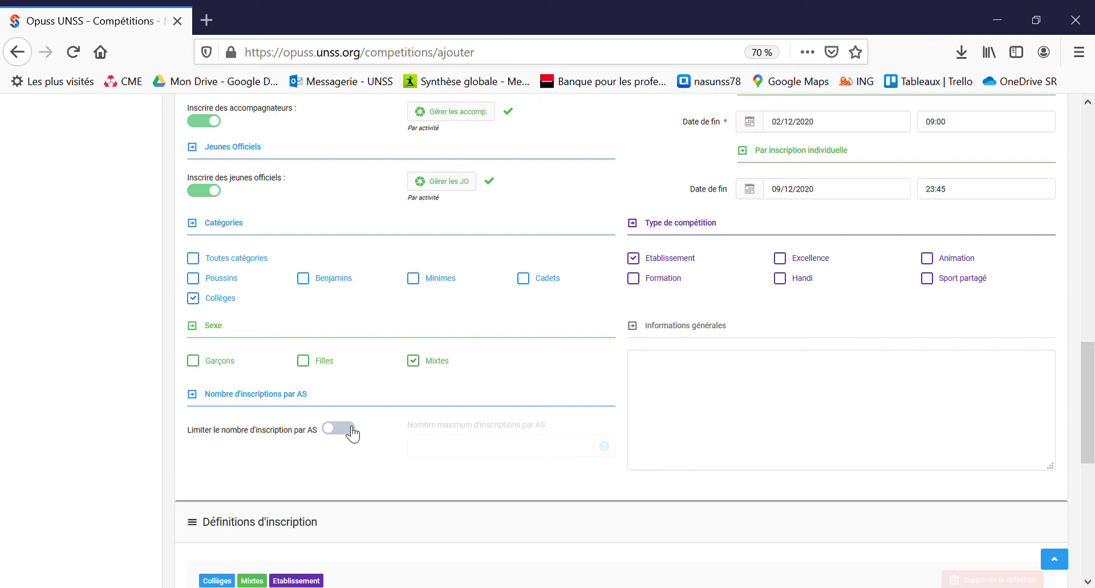
Step: Limit registrations to 10 per AS
left_click(351, 433)
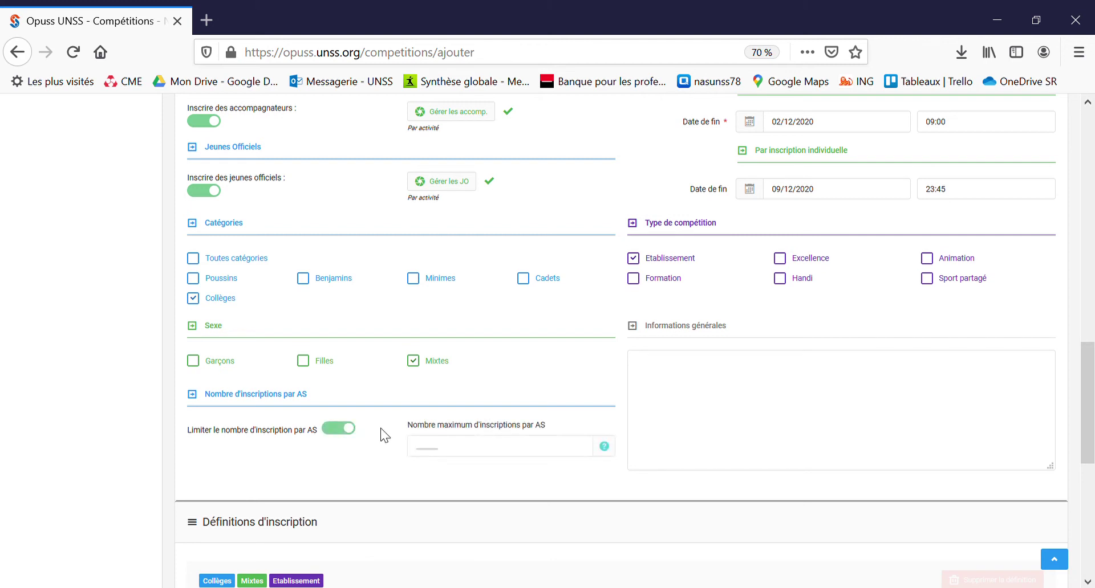
left_click(469, 454)
type("10")
Step: Add general notes: read the circular and health guide, venue address, and the emergency contact's name and phone
left_click(701, 406)
type("Bien lire la circulaire et le guide san")
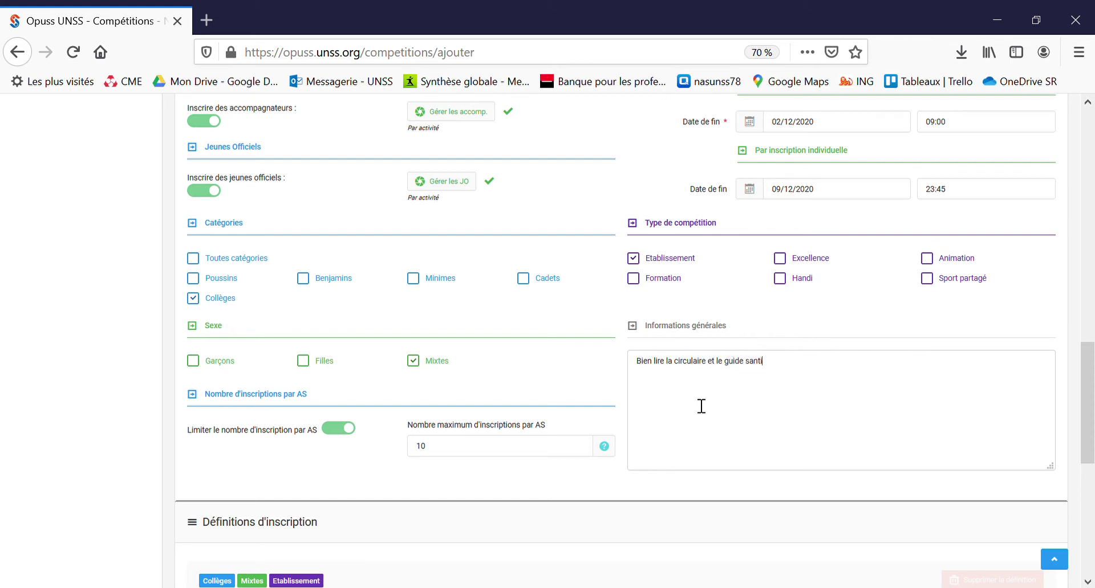
type("itaire avant la compétition")
key("Return")
type("Adresse ")
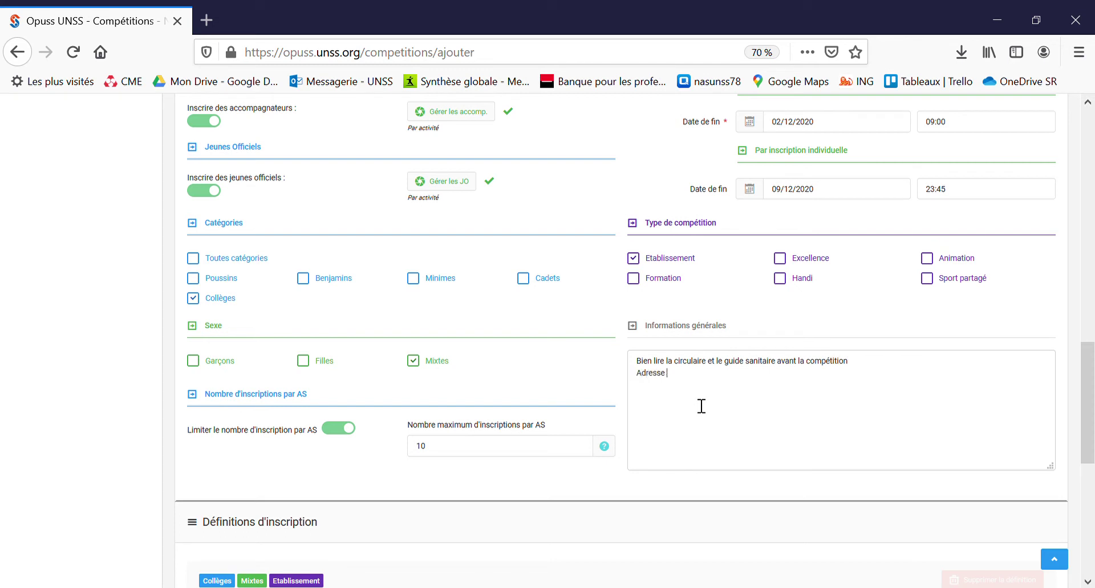
type("précise du lieu : ")
type("te")
type("lephone en cas ")
type("de pb :")
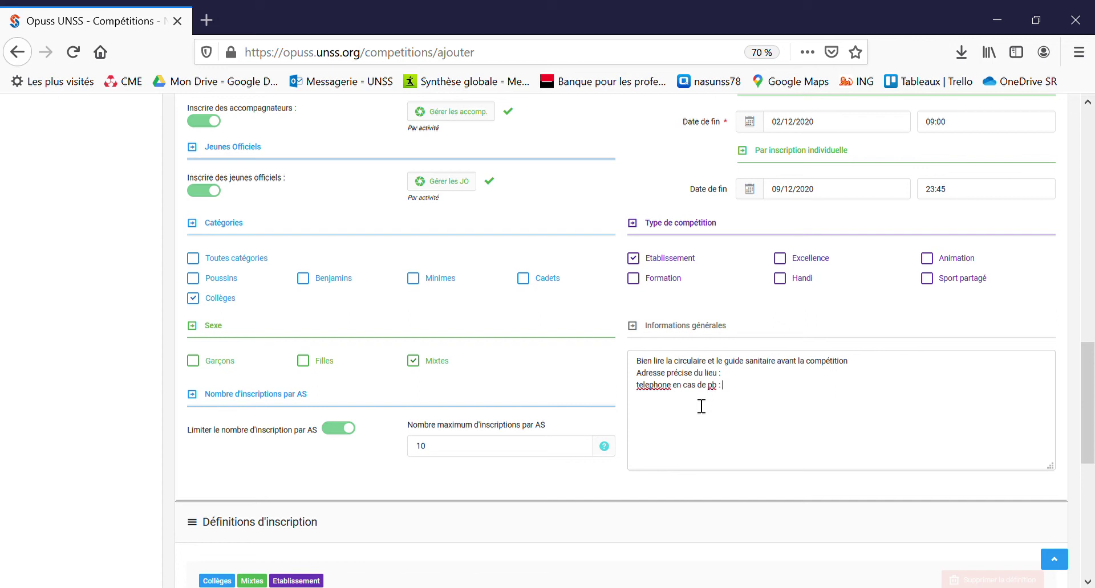
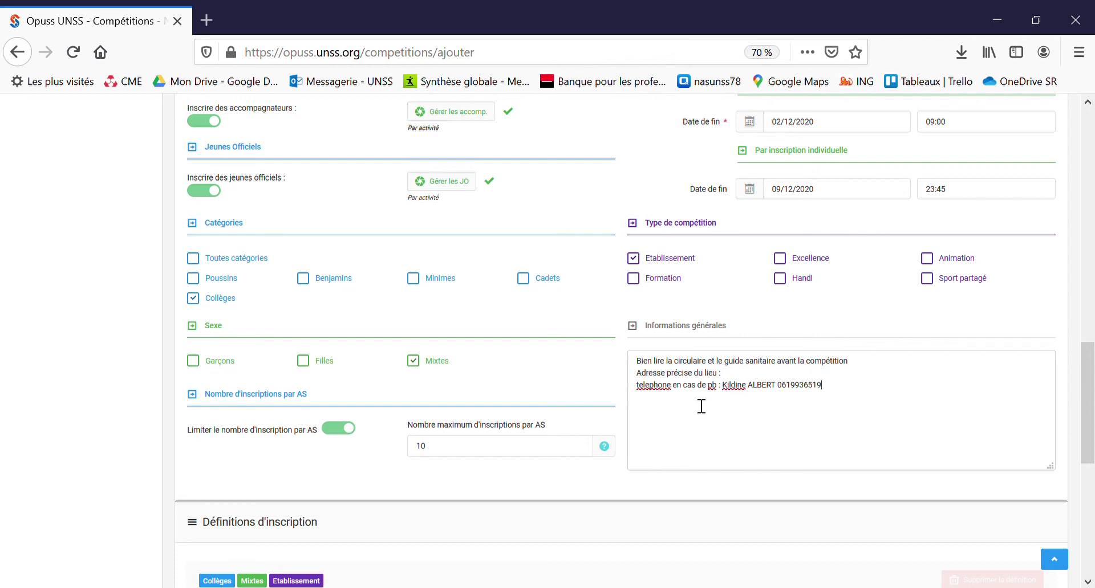
scroll(701, 406, "down", 5)
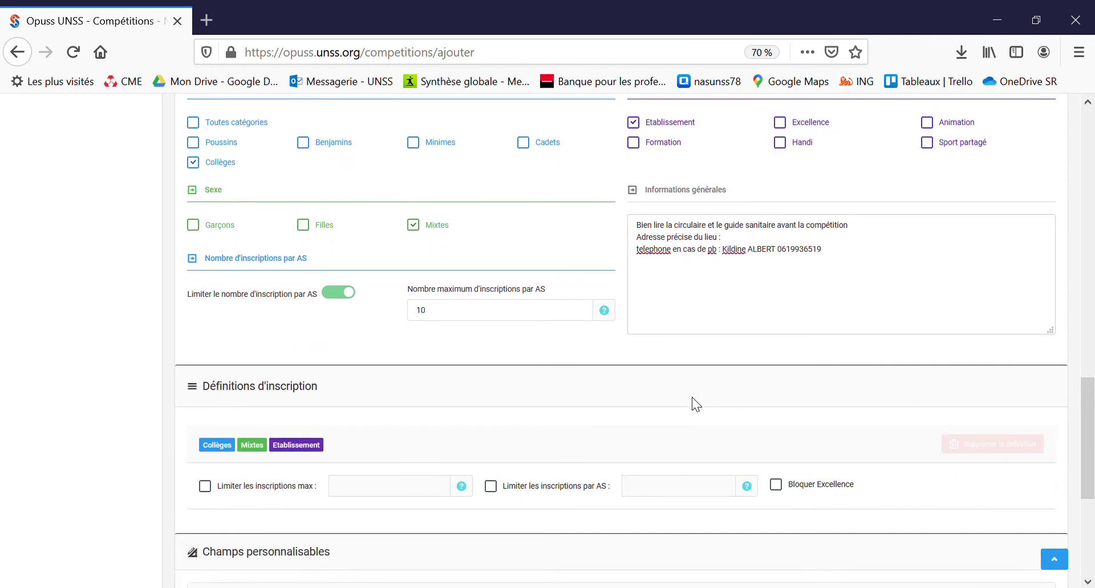
scroll(696, 405, "down", 2)
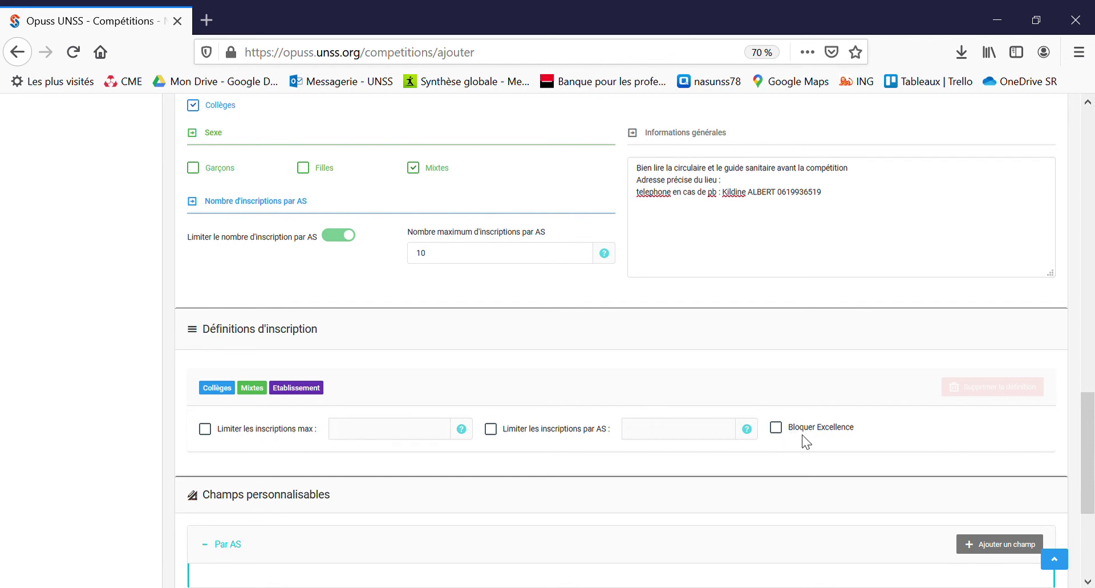
scroll(803, 443, "down", 3)
scroll(804, 442, "down", 2)
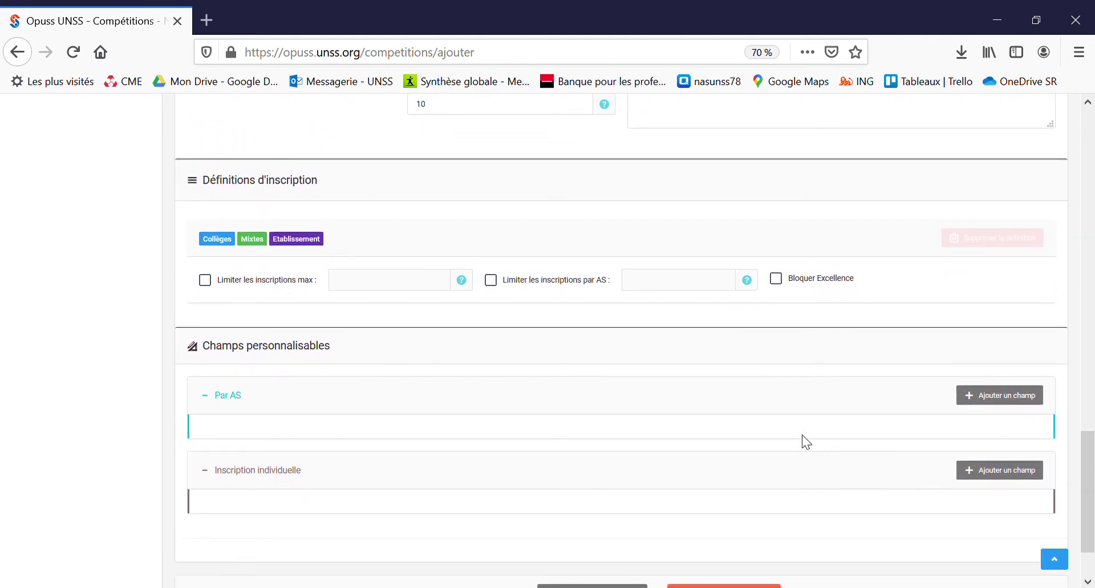
left_click(1000, 401)
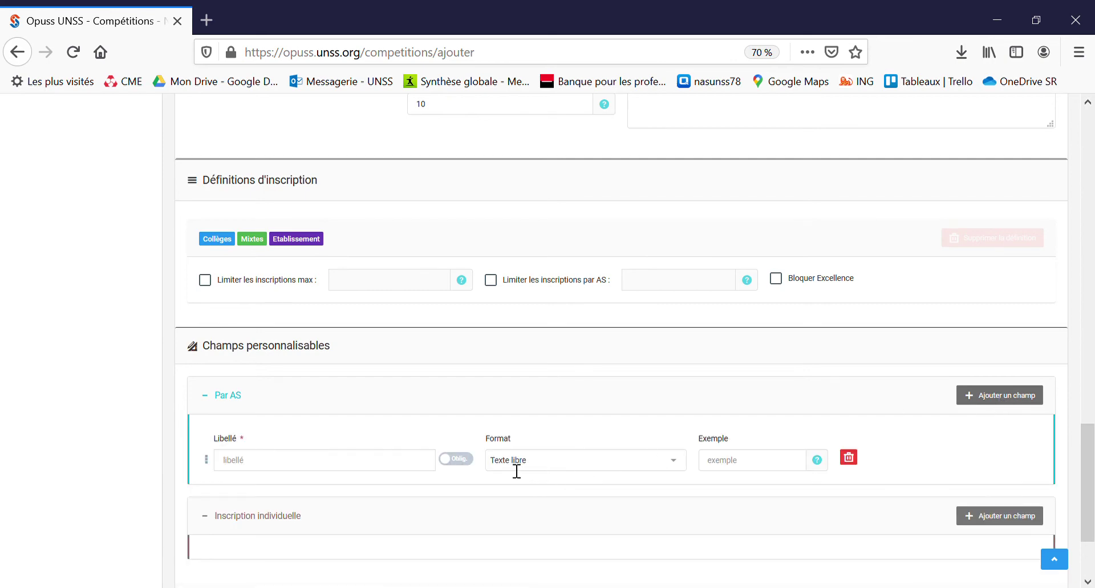
left_click(849, 458)
scroll(620, 463, "down", 2)
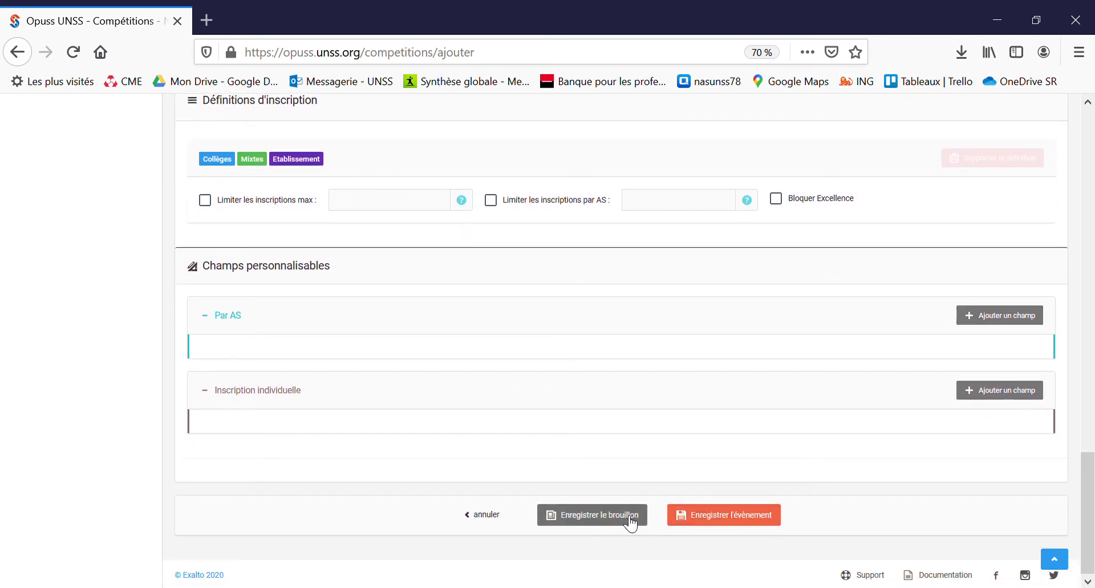
Step: Save and publish Championnat Badminton District, then return to the home page
left_click(717, 526)
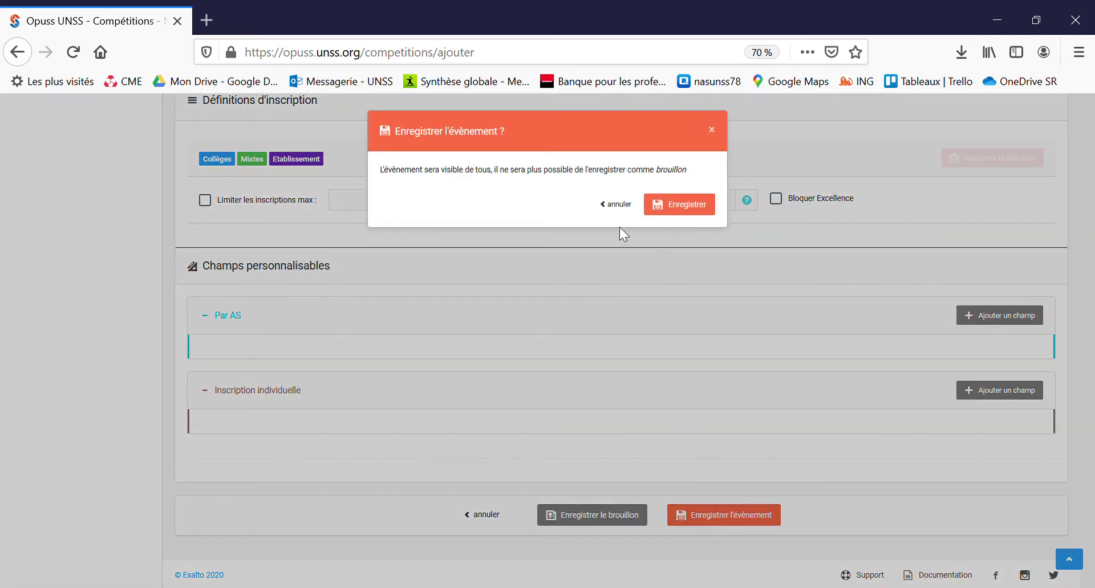
left_click(694, 207)
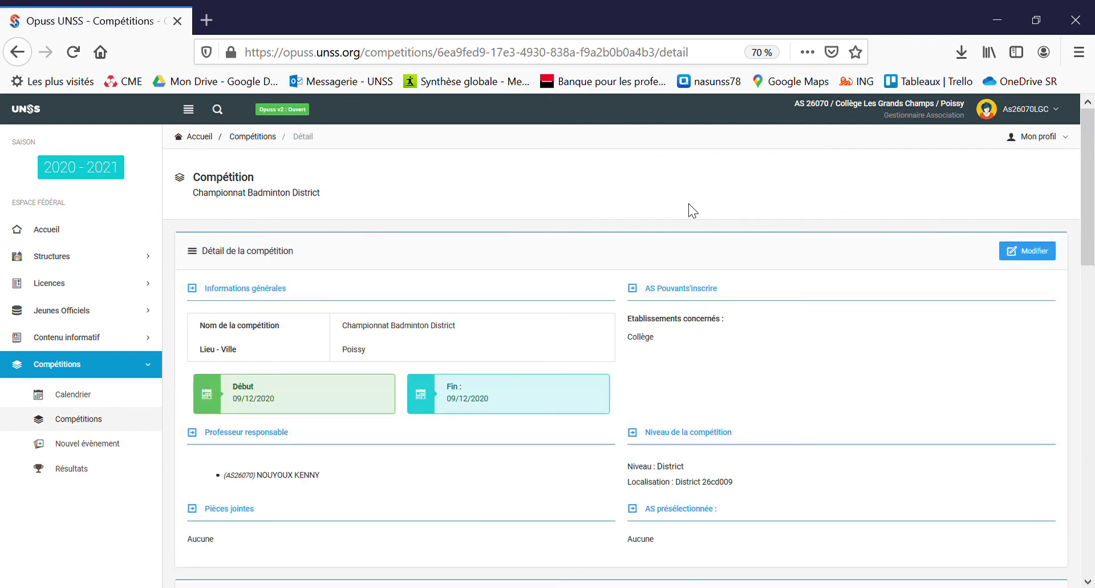
left_click(202, 142)
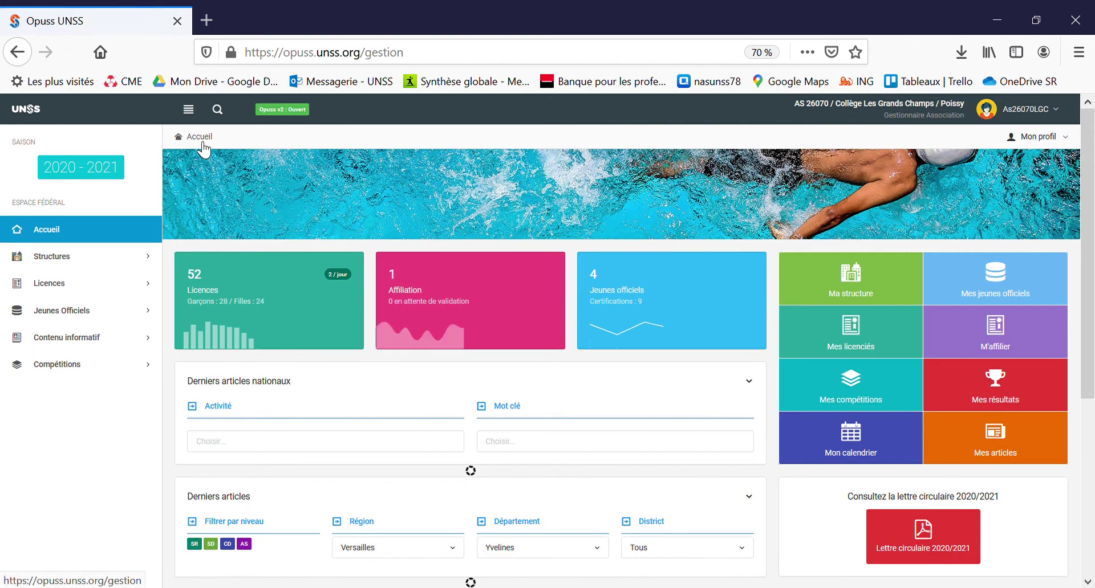
left_click(869, 395)
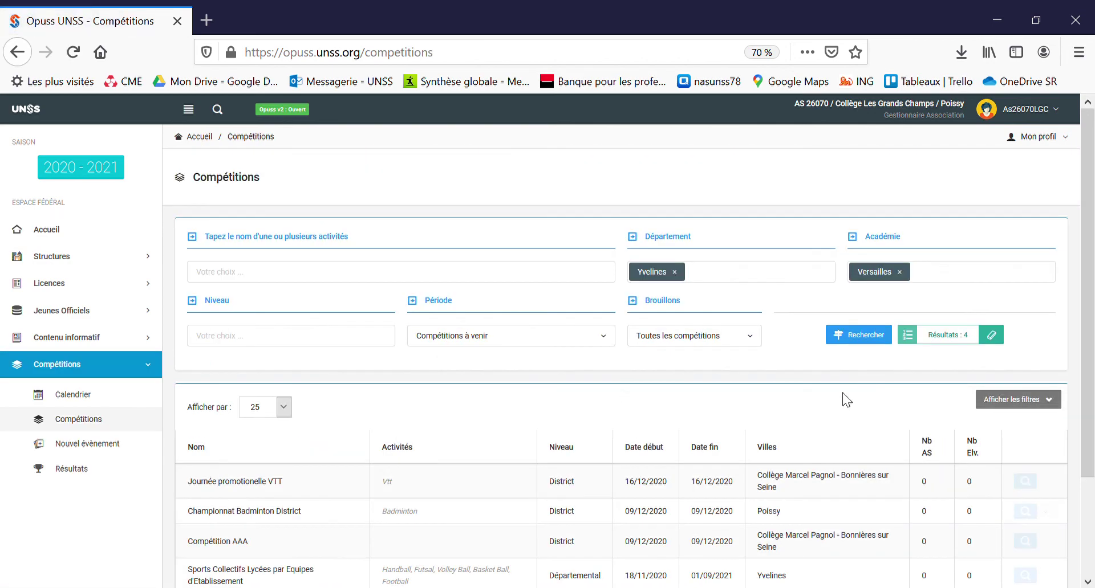
scroll(543, 457, "down", 2)
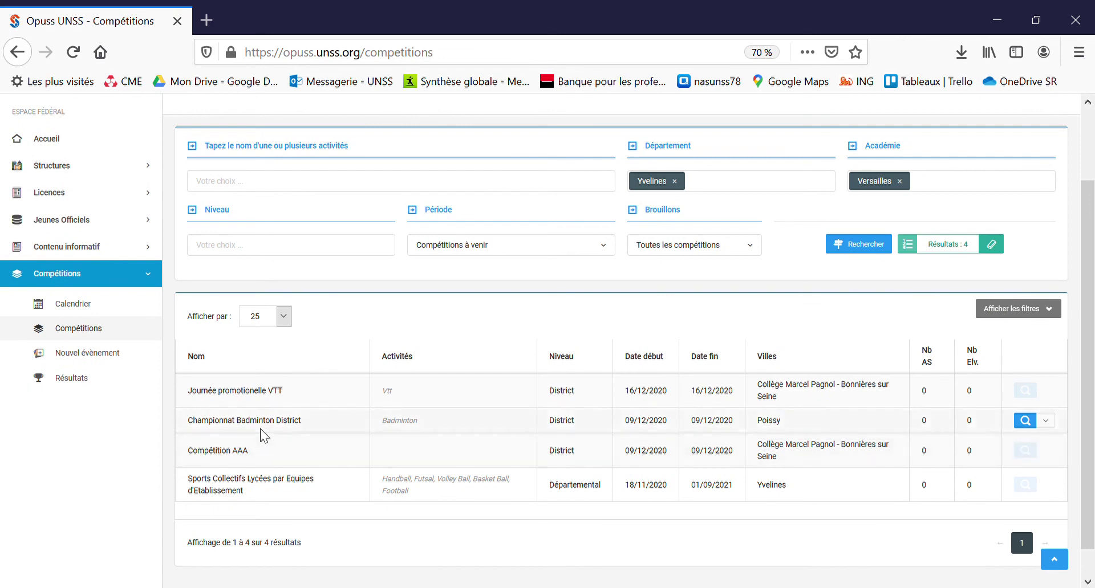
left_click(1033, 426)
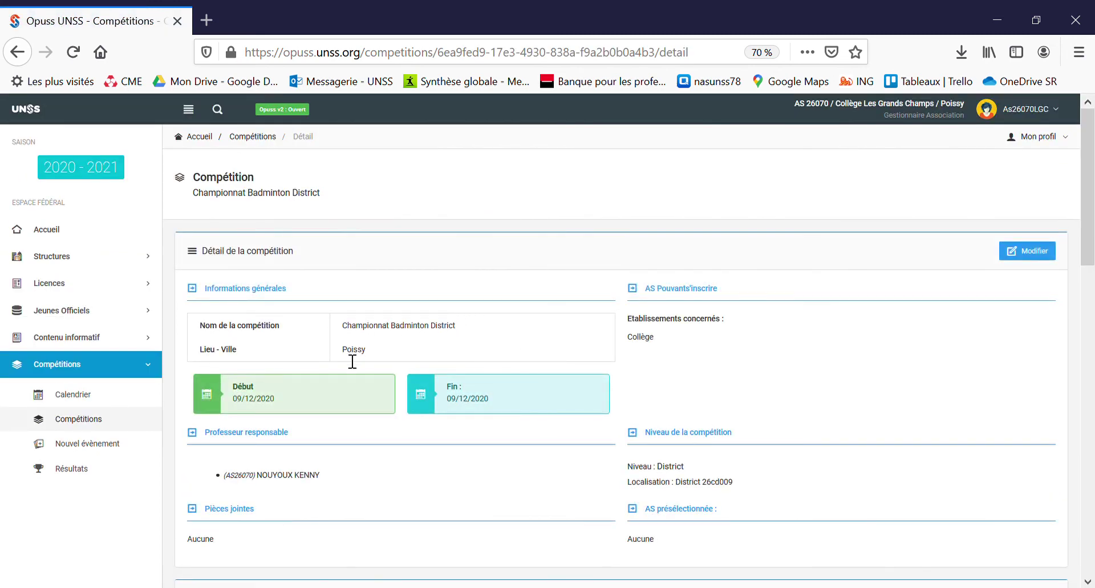
scroll(343, 367, "down", 3)
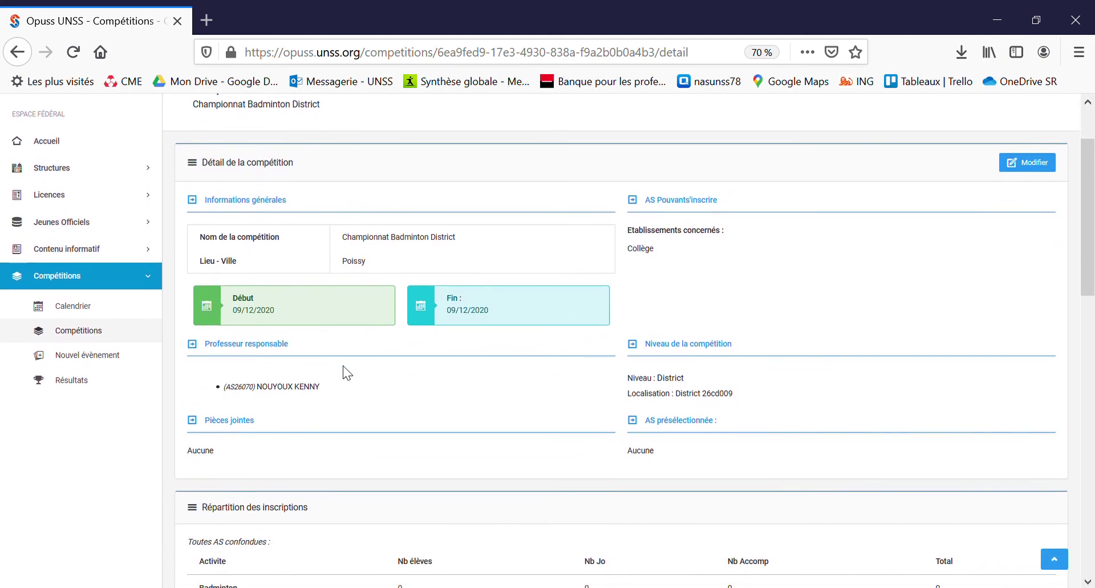
scroll(308, 393, "down", 2)
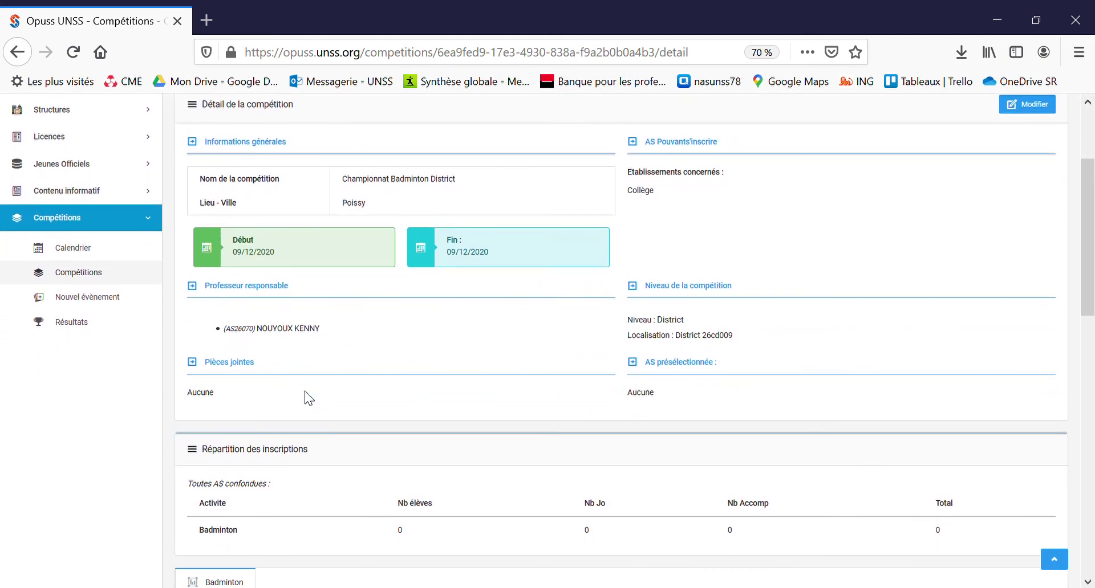
scroll(308, 397, "down", 2)
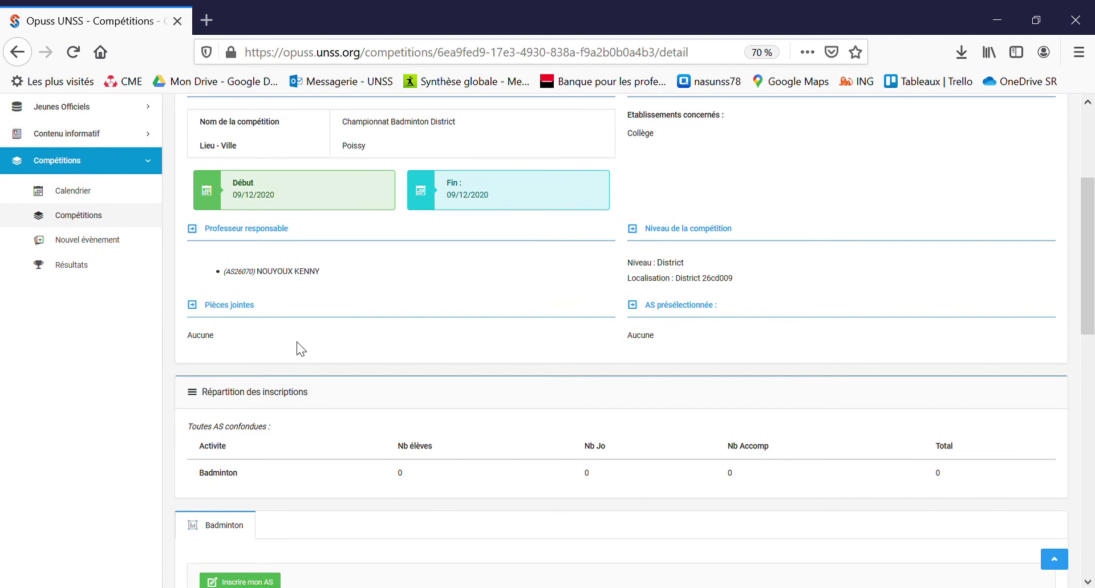
scroll(296, 341, "down", 2)
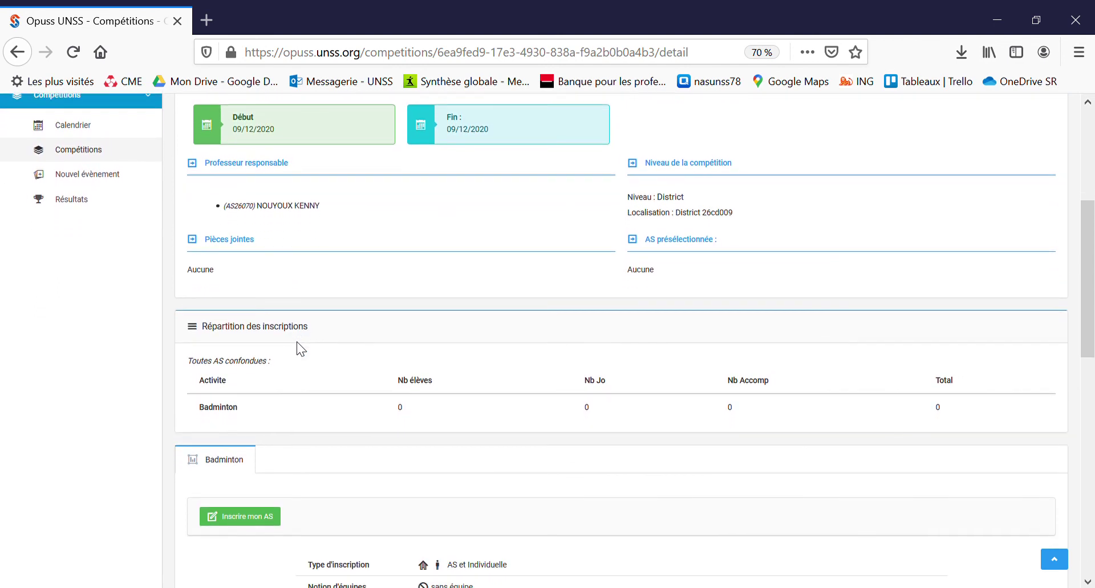
scroll(297, 341, "down", 2)
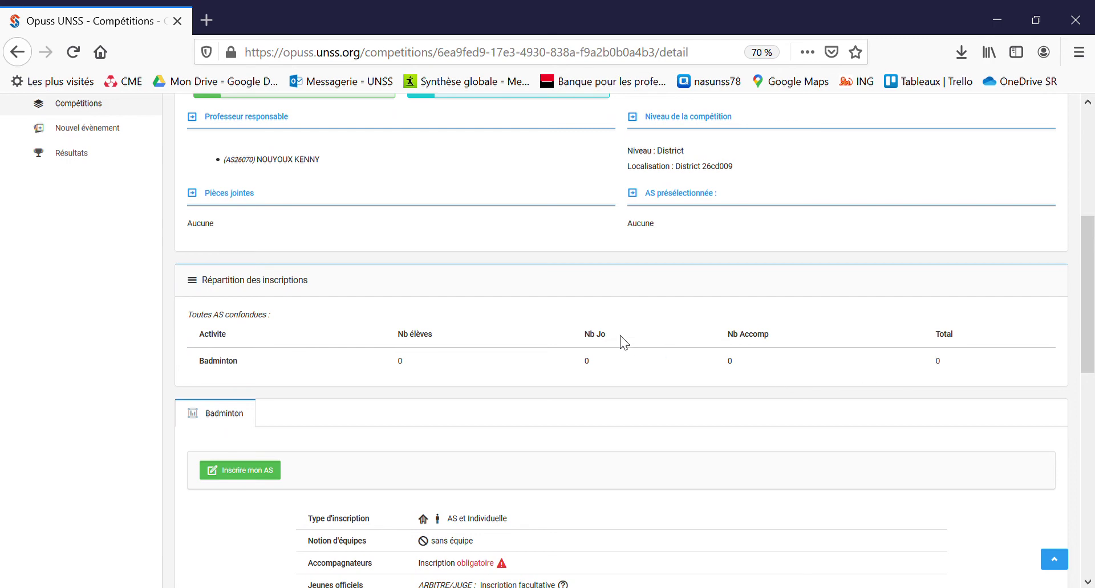
scroll(621, 336, "down", 2)
scroll(620, 337, "down", 2)
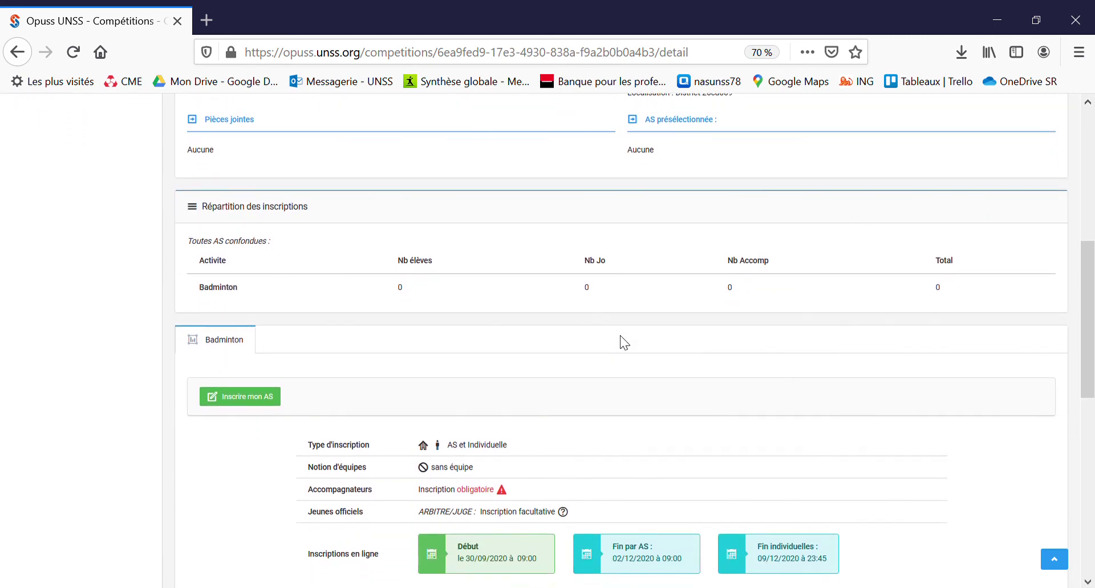
left_click(263, 398)
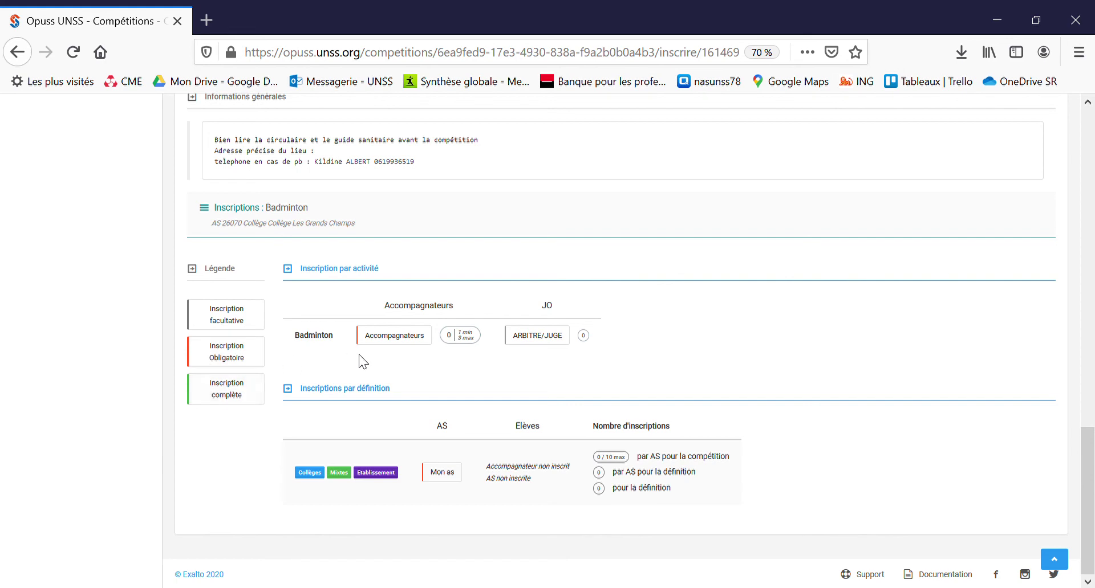
Step: Add one accompanying teacher to the Badminton entry and save the companion registration
left_click(395, 336)
scroll(400, 346, "down", 2)
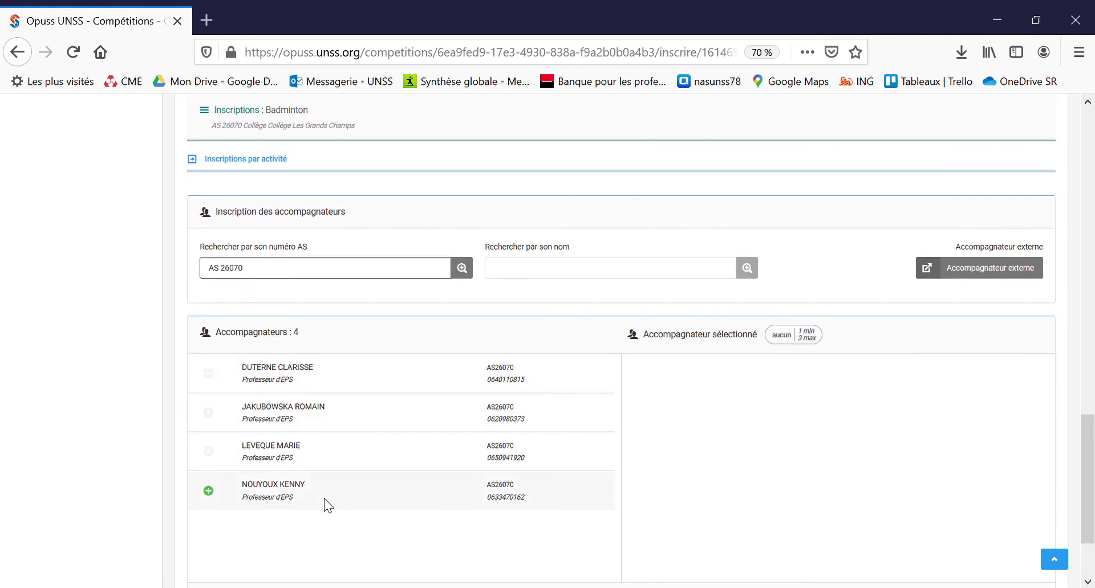
left_click(209, 491)
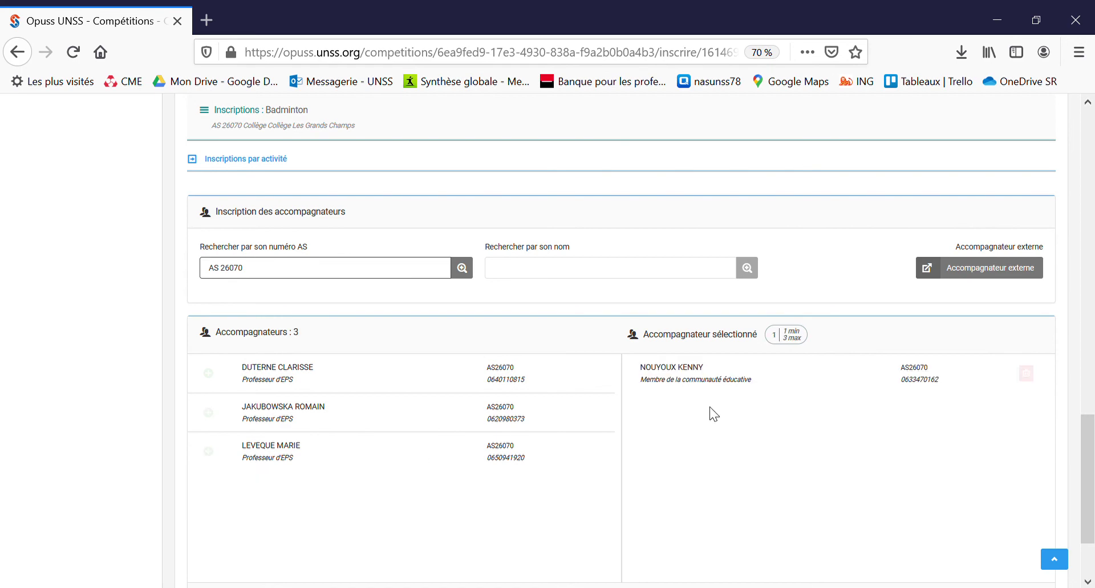
scroll(708, 413, "down", 2)
left_click(963, 492)
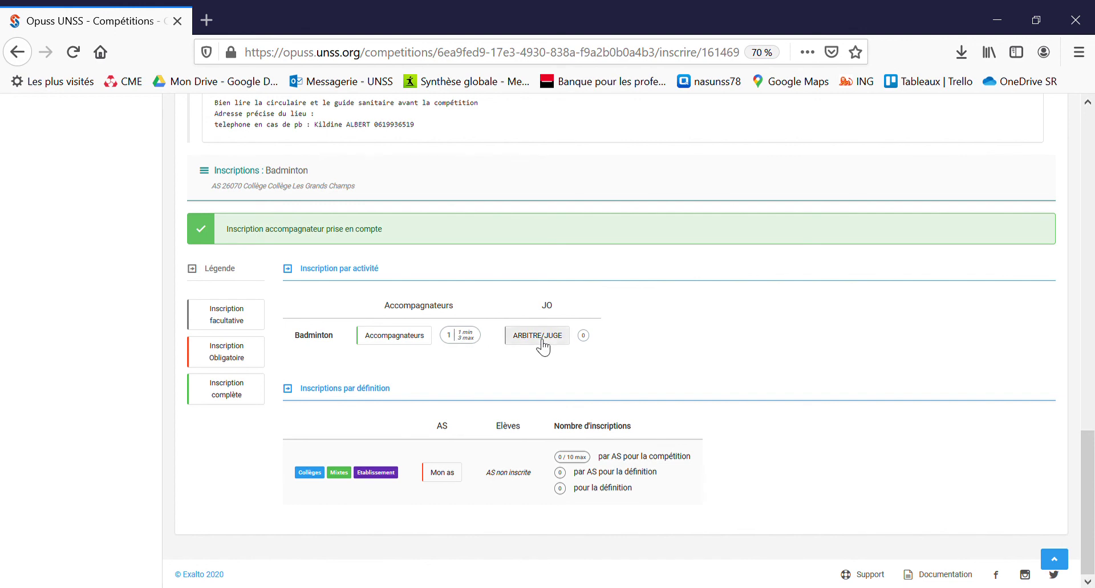
left_click(539, 340)
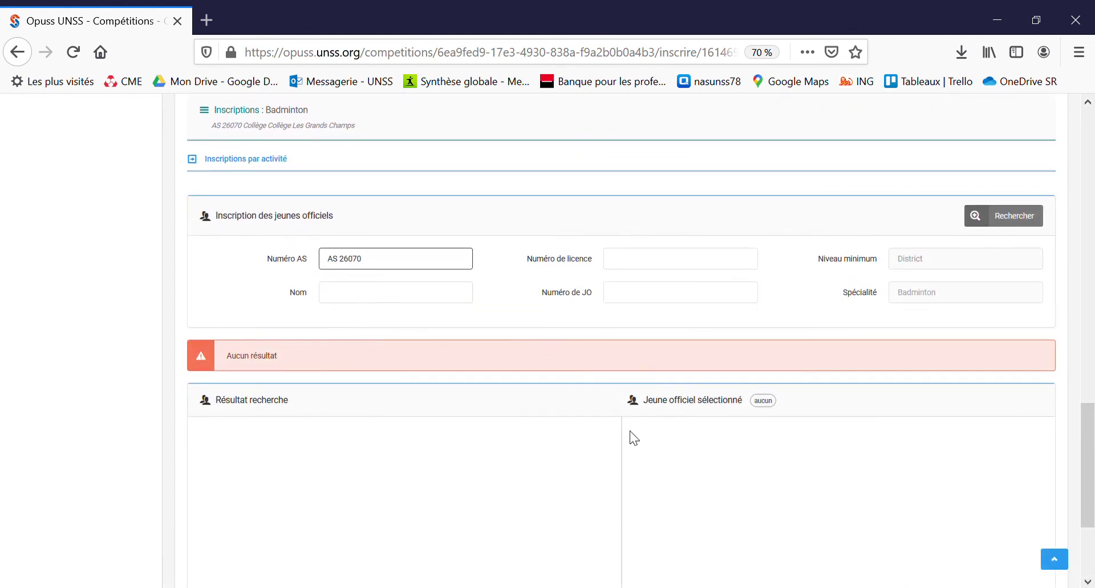
Step: Save the young officials step with nobody and register the school's AS for Badminton
scroll(630, 440, "down", 4)
left_click(970, 493)
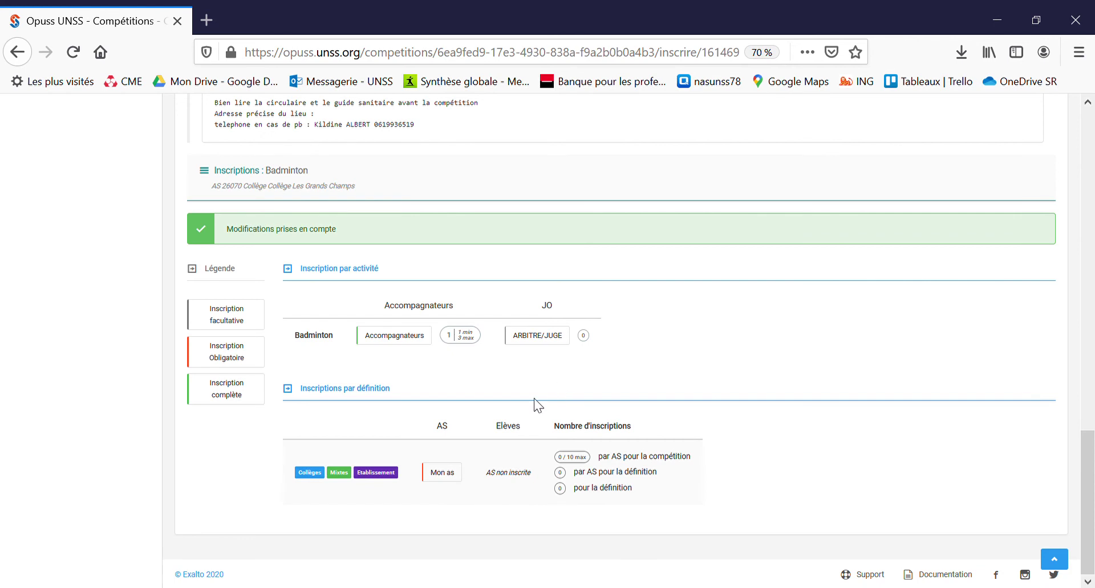
left_click(450, 476)
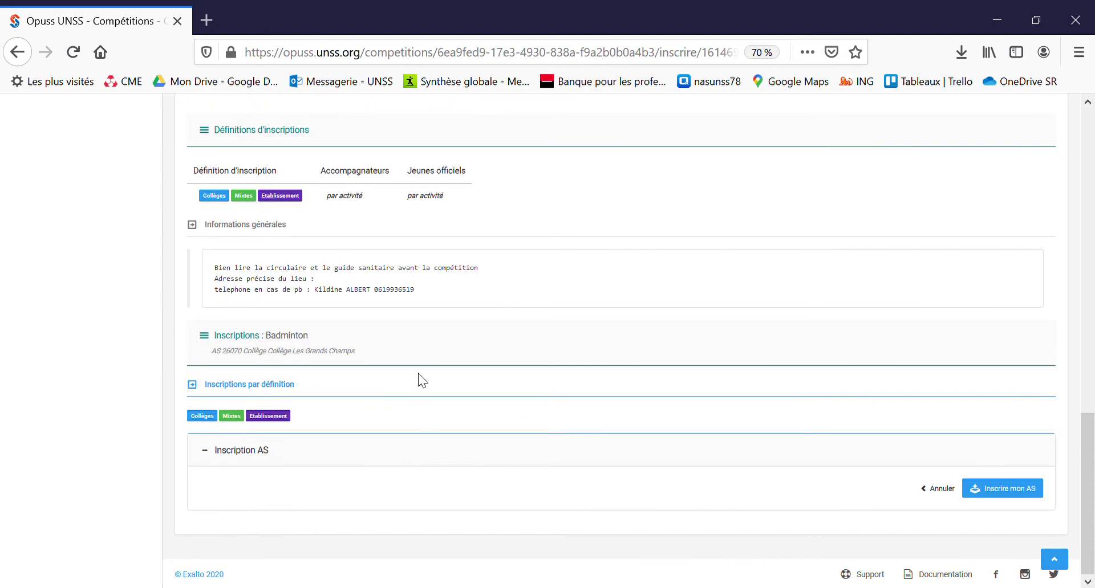
left_click(976, 490)
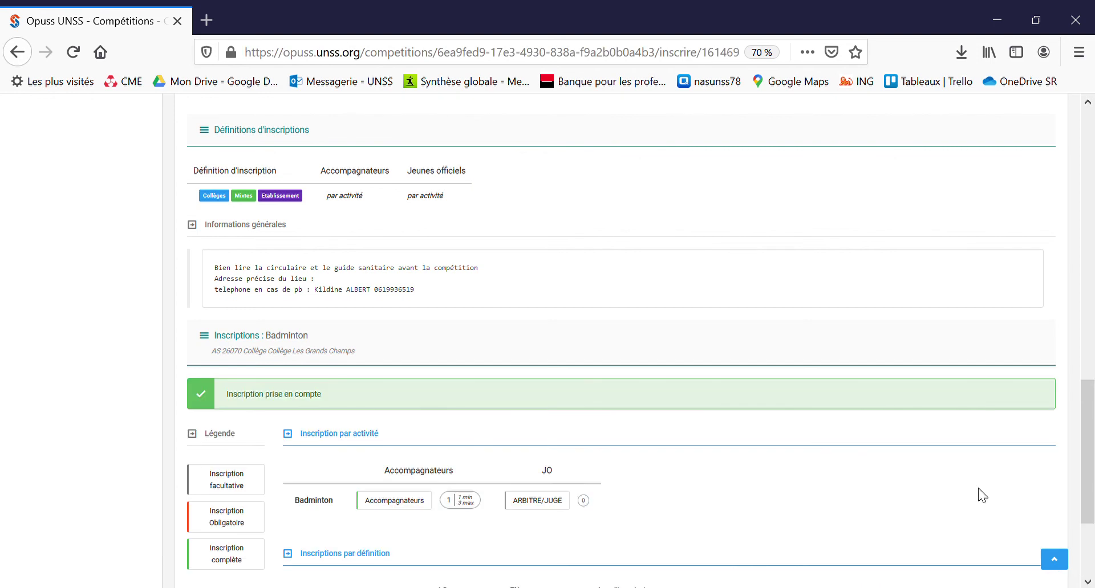
scroll(761, 458, "down", 3)
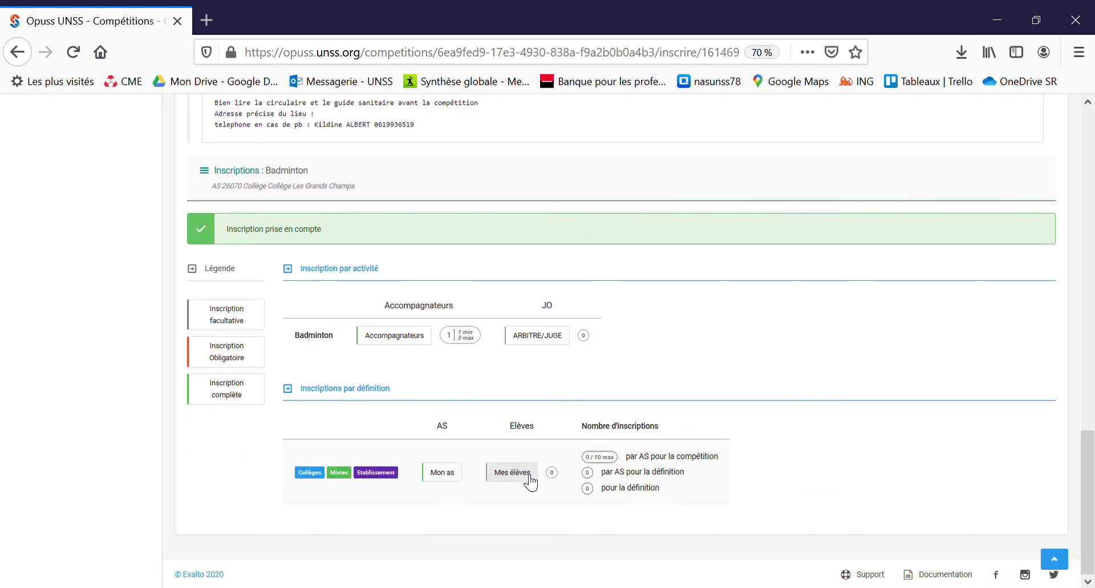
Step: Register two students for Badminton, save them, and close the registration form
left_click(511, 473)
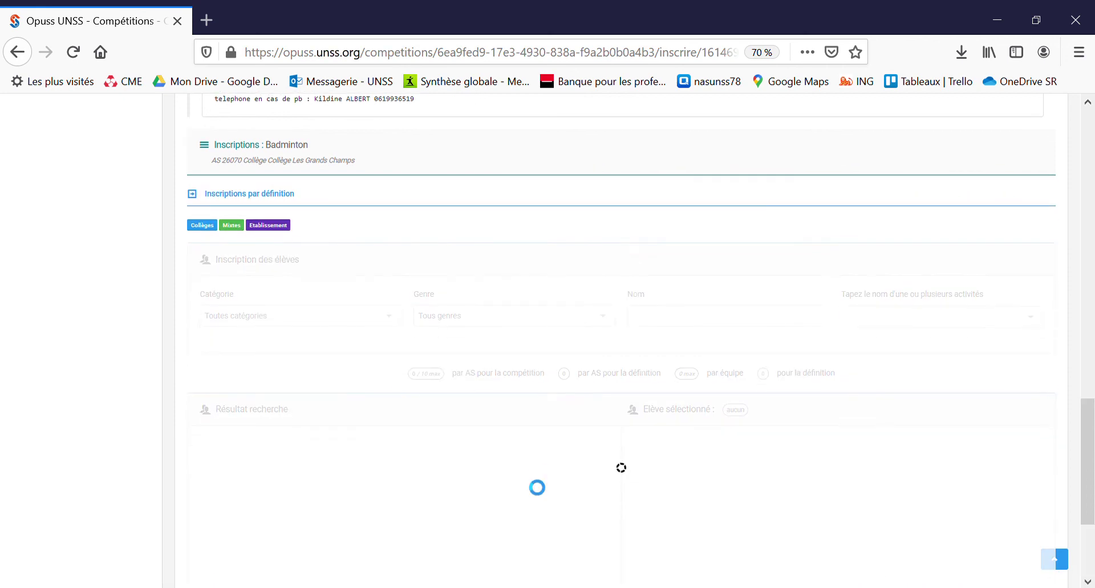
scroll(525, 479, "down", 2)
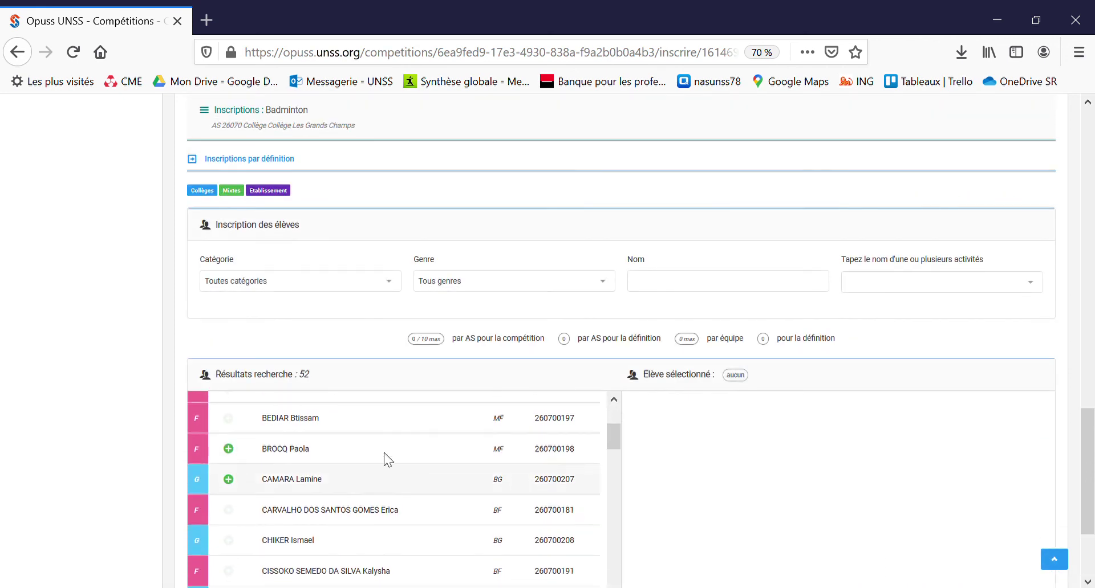
left_click(229, 482)
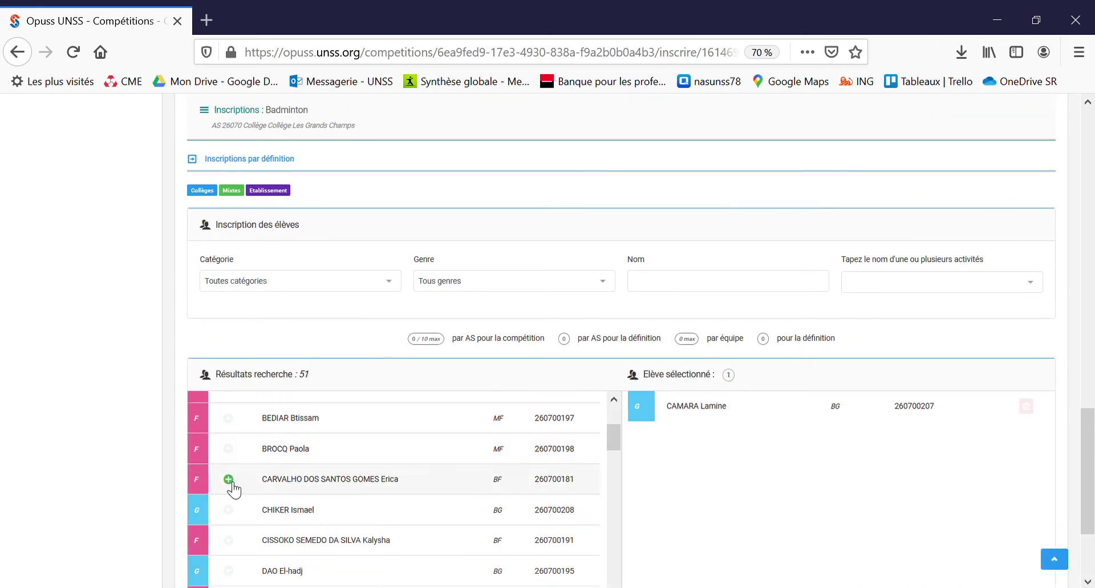
left_click(228, 419)
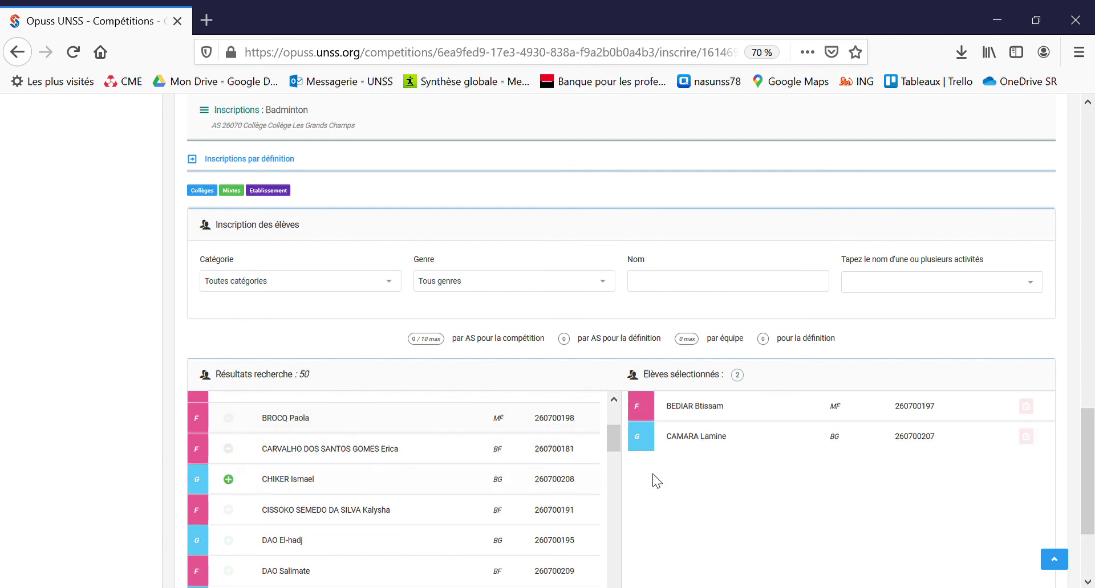
scroll(653, 480, "down", 3)
left_click(953, 491)
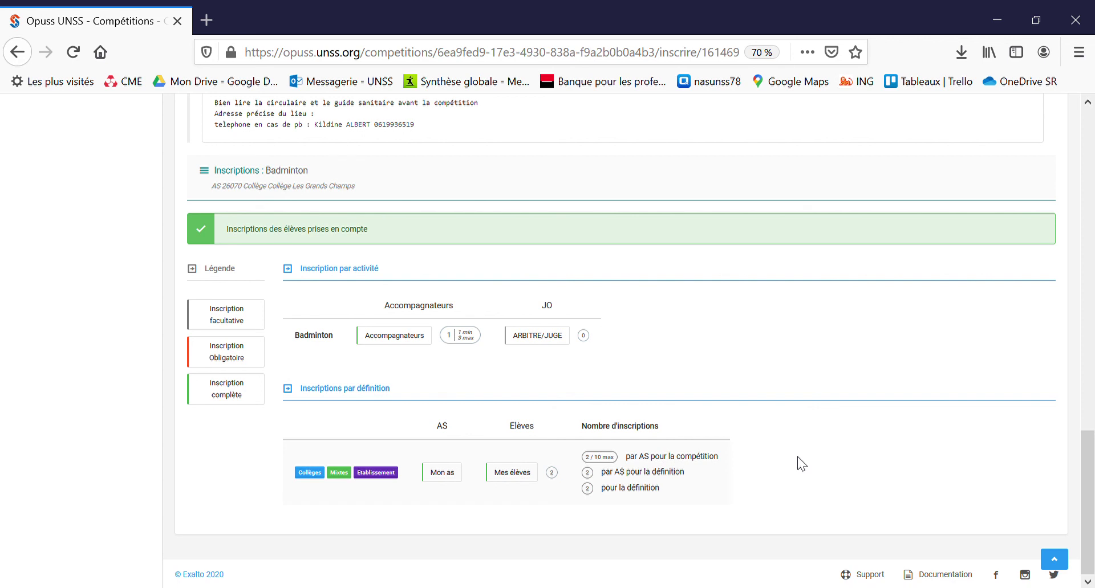
scroll(801, 463, "up", 2)
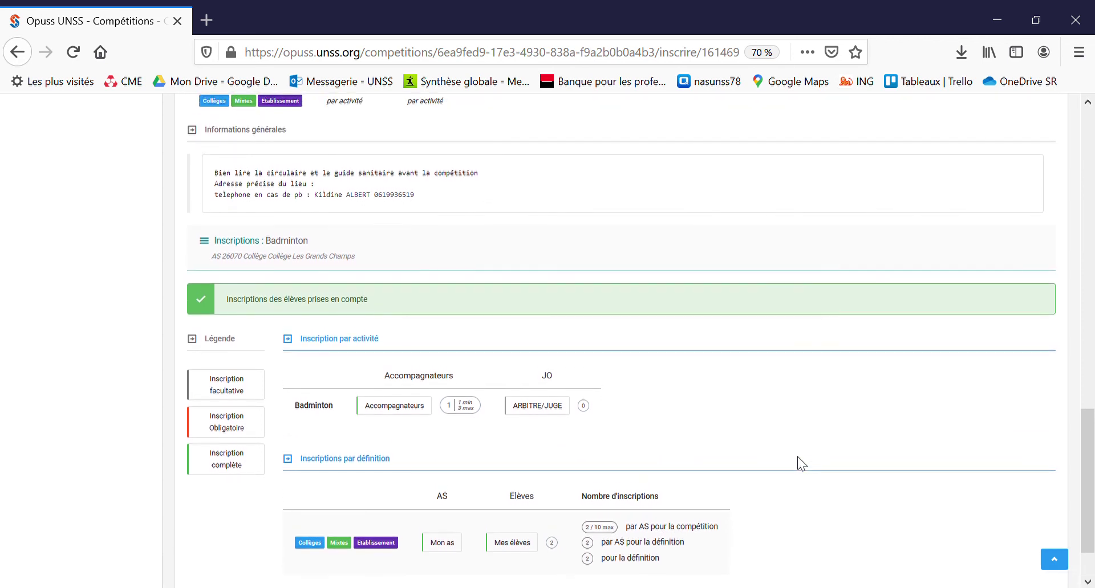
scroll(801, 463, "up", 1)
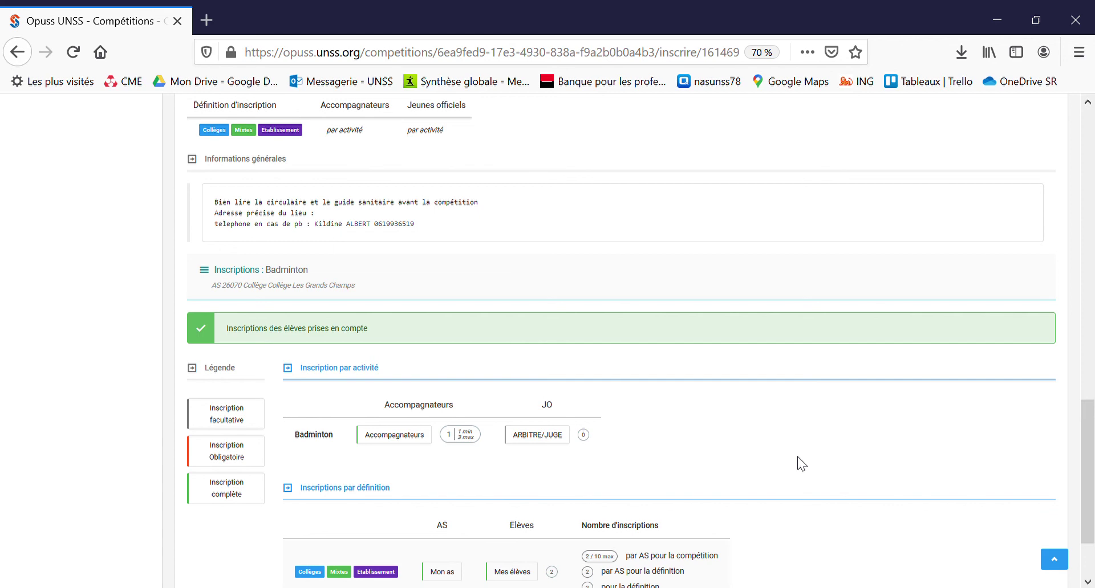
scroll(797, 456, "up", 5)
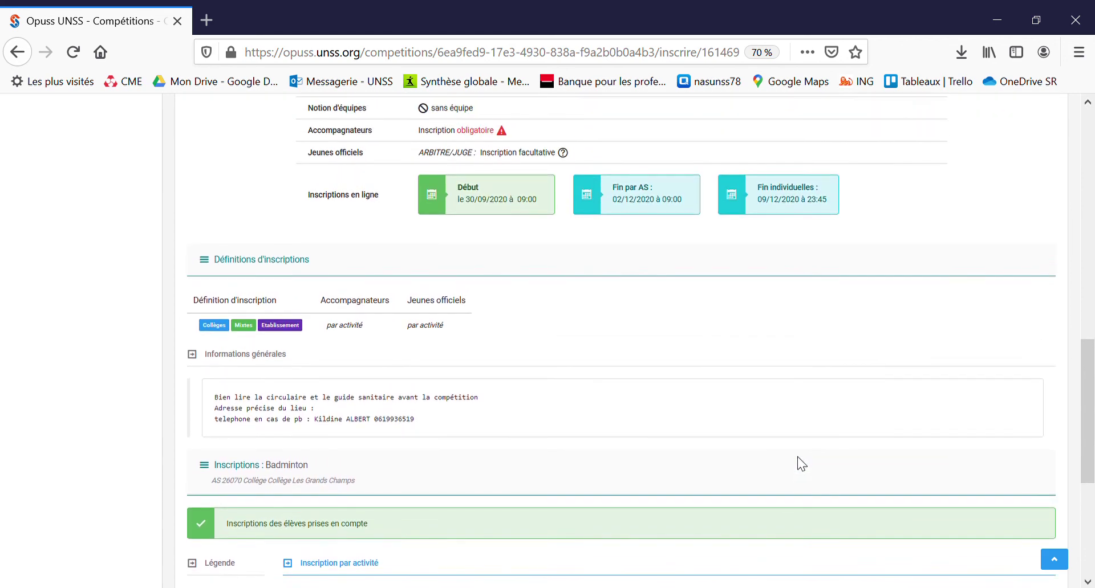
scroll(797, 463, "up", 3)
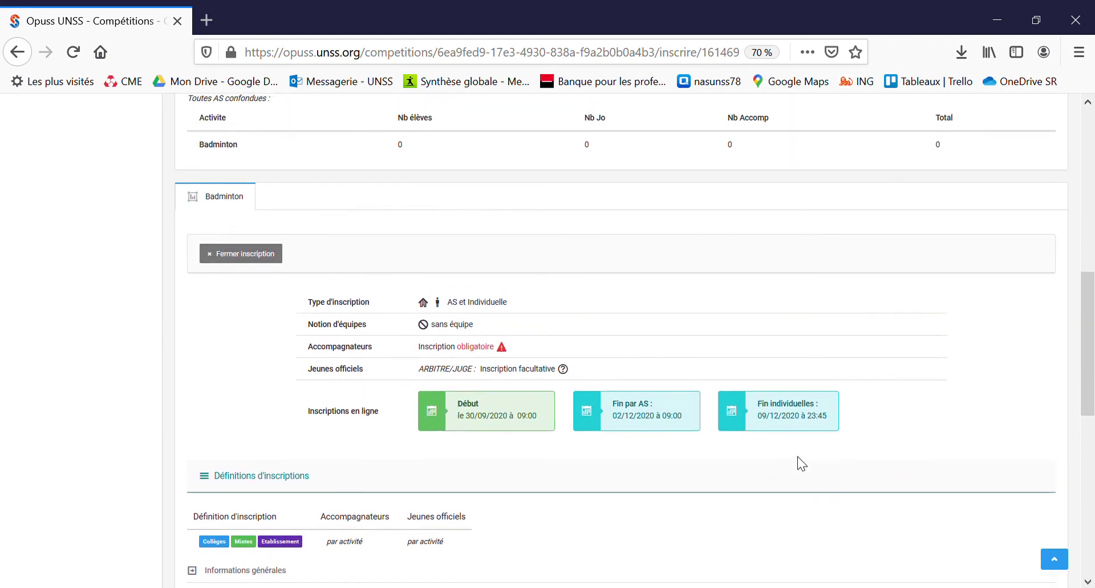
left_click(275, 257)
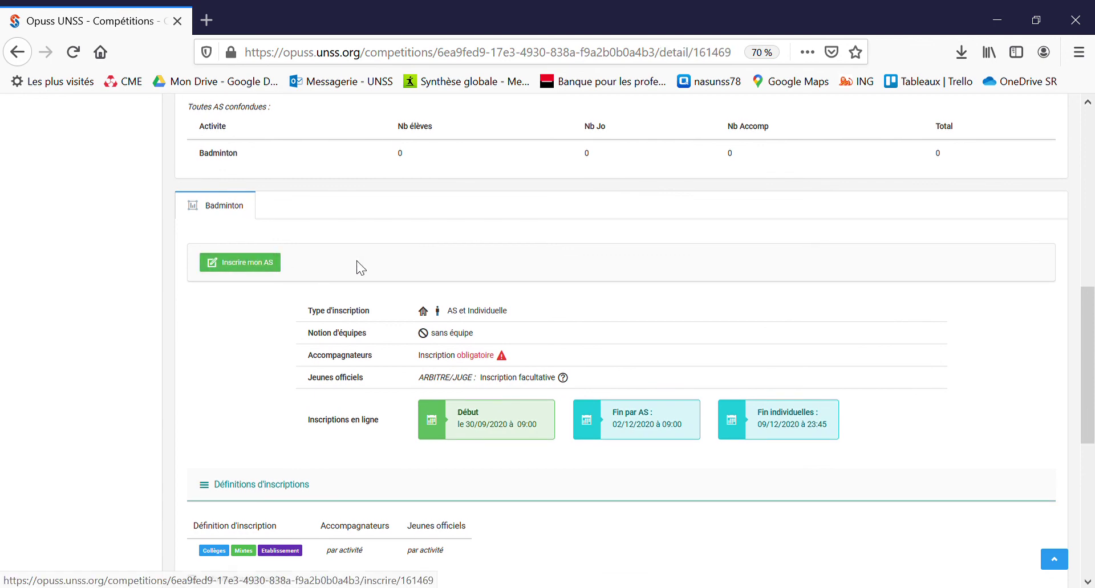
Step: Go to Mes compétitions and open Championnat Badminton District, listed with 1 AS and 2 students
scroll(357, 262, "up", 7)
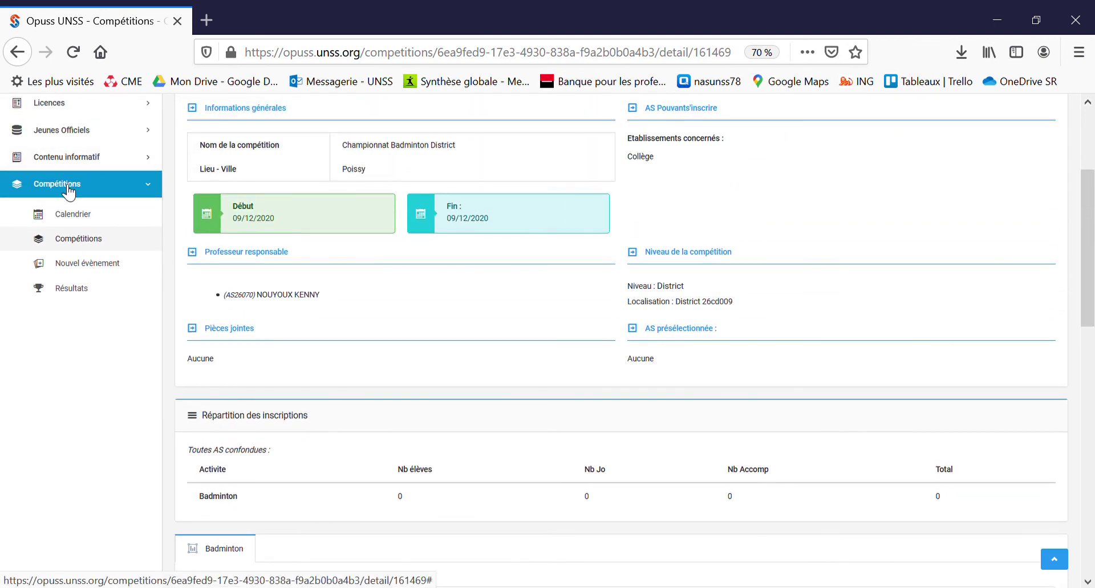
left_click(69, 193)
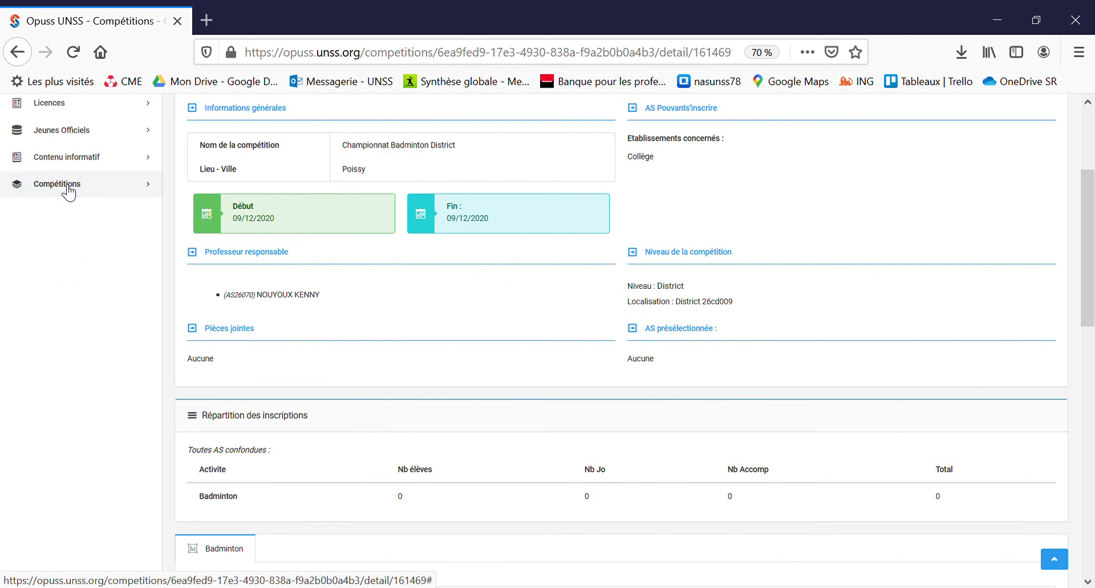
scroll(69, 193, "up", 4)
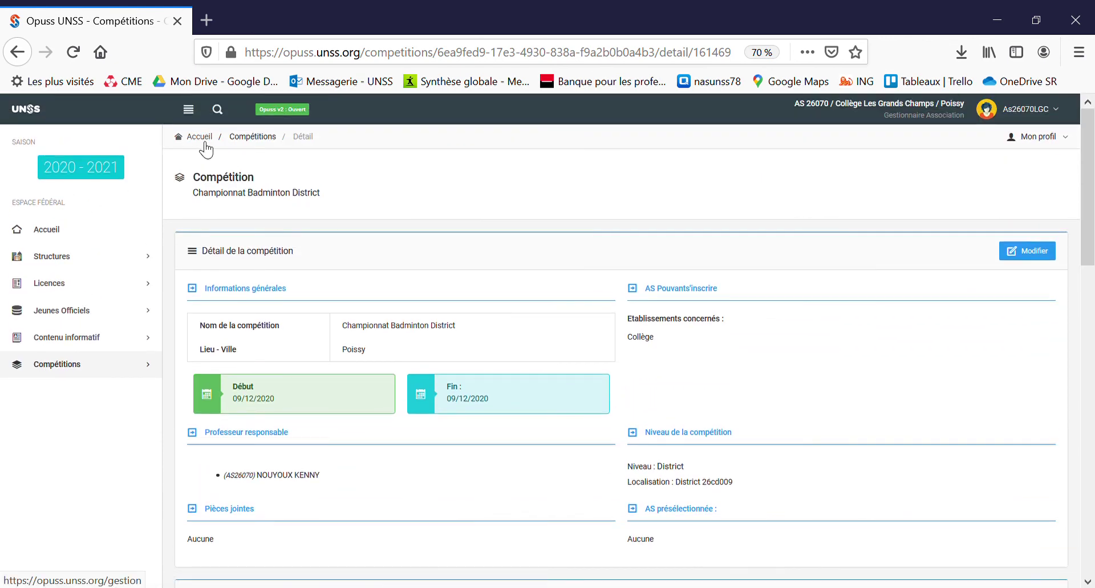
left_click(204, 143)
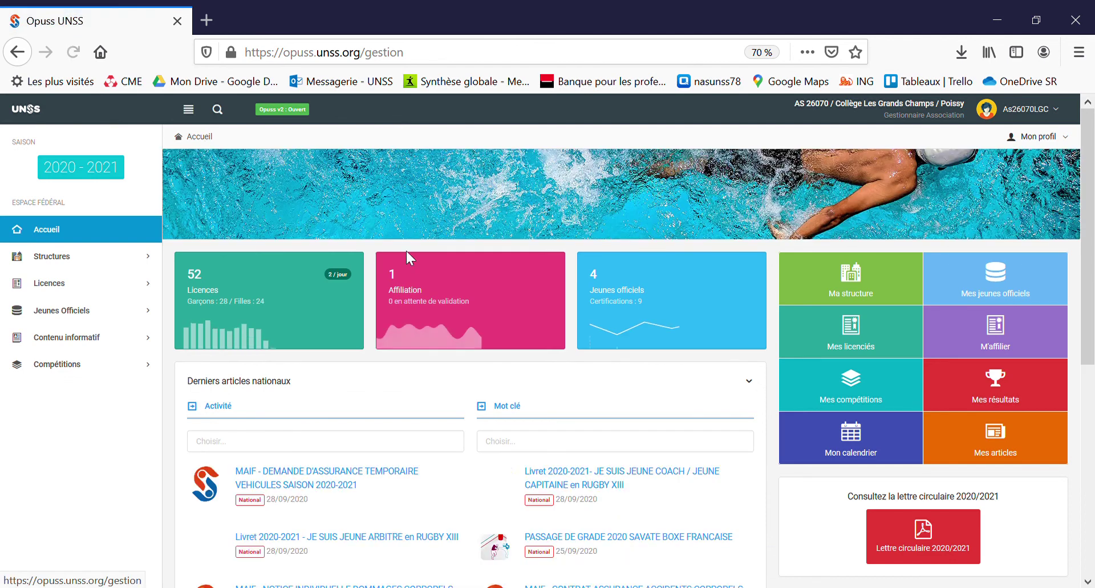
left_click(855, 390)
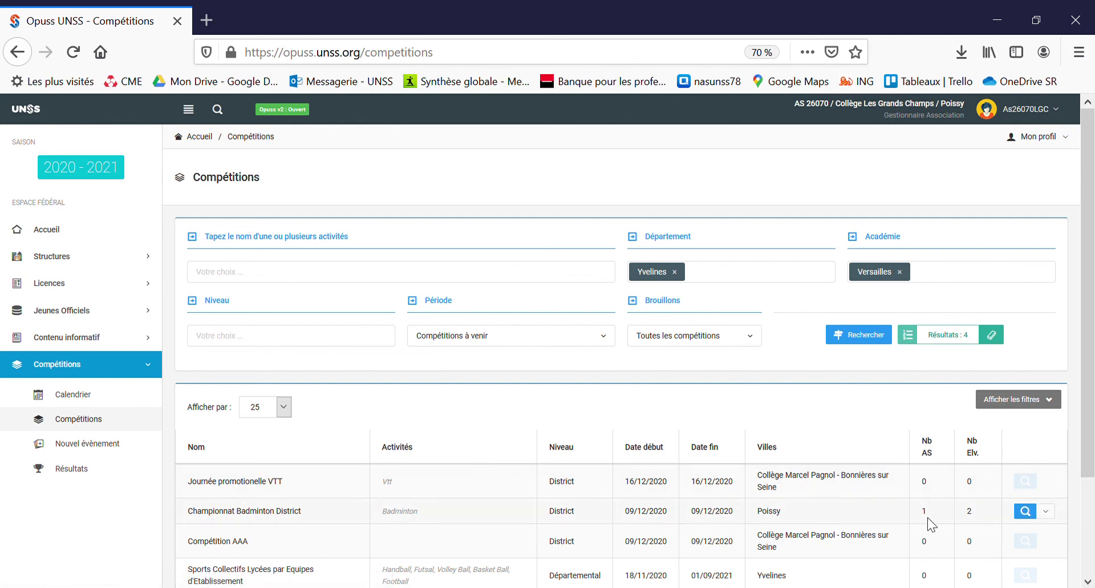
left_click(1025, 512)
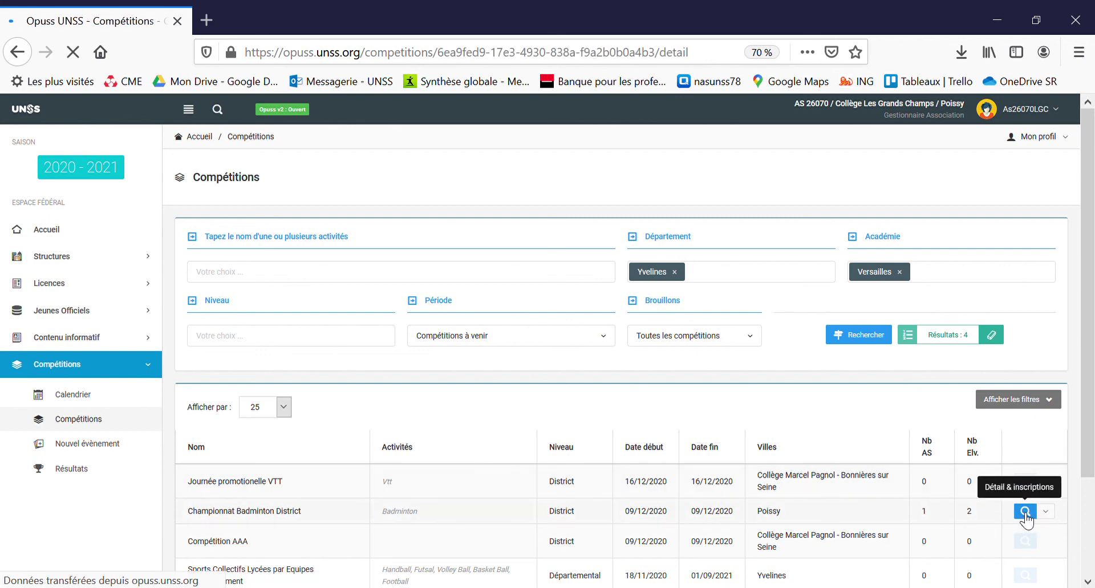
Step: Print the list of registrants for Championnat Badminton District
scroll(730, 475, "down", 7)
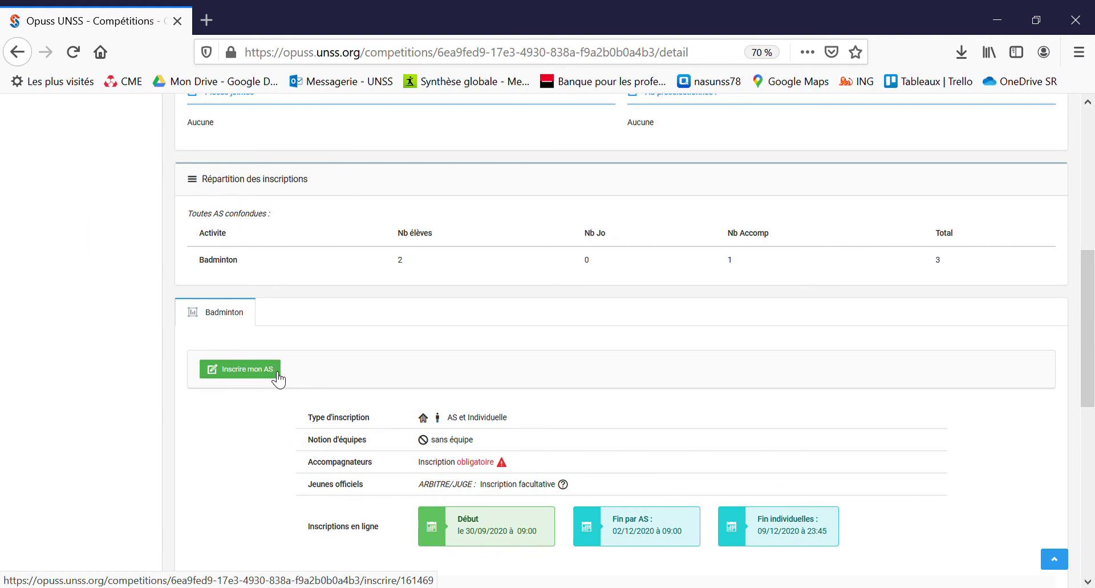
scroll(495, 451, "down", 2)
scroll(499, 457, "down", 5)
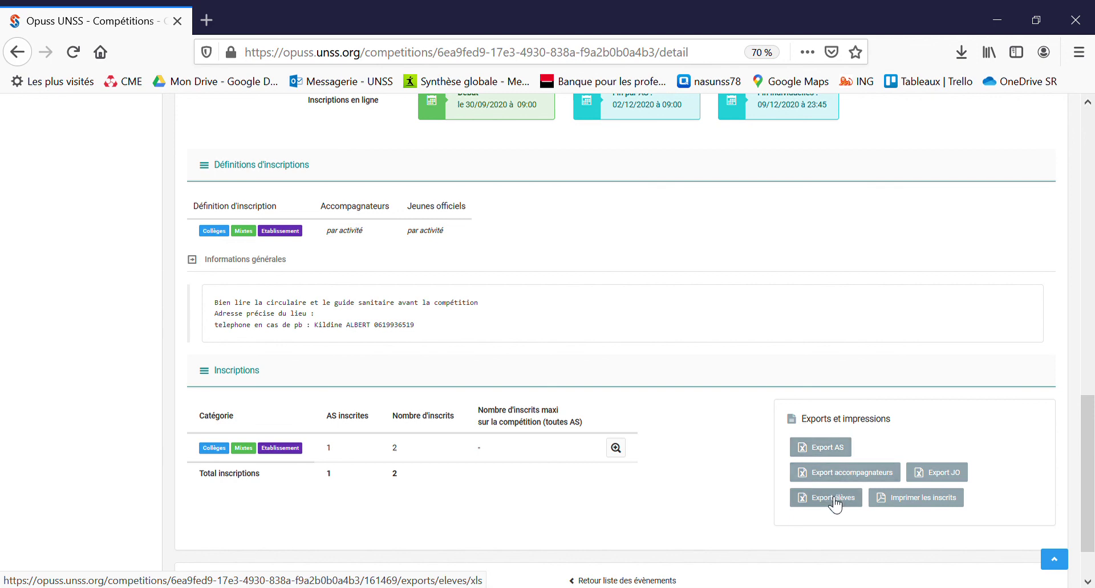
left_click(909, 504)
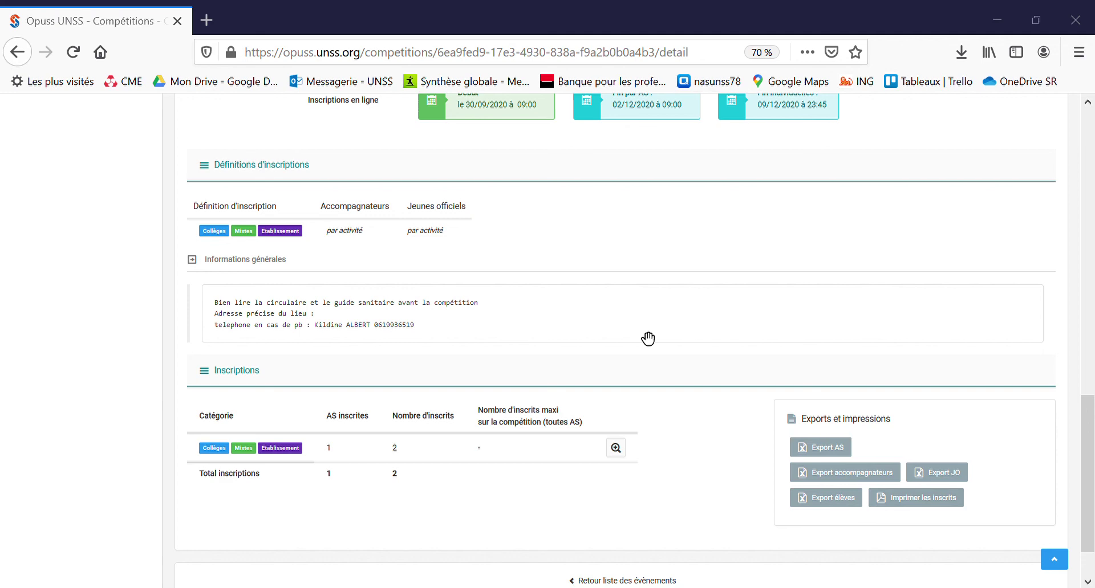
Step: Export the student registrations via 'Export élèves'
left_click(836, 499)
left_click(825, 497)
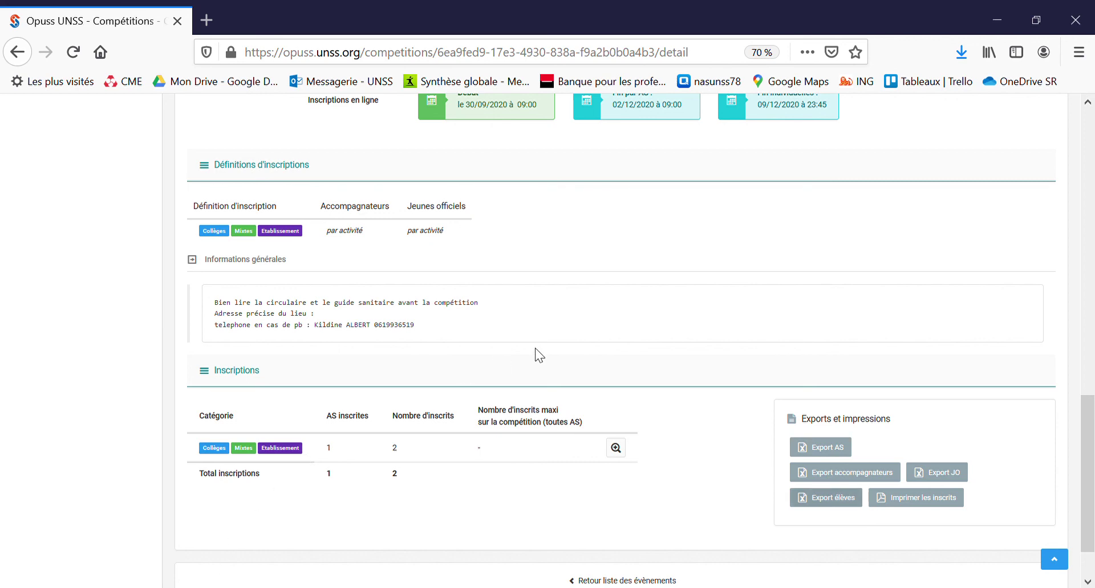
scroll(541, 356, "down", 2)
scroll(545, 358, "up", 8)
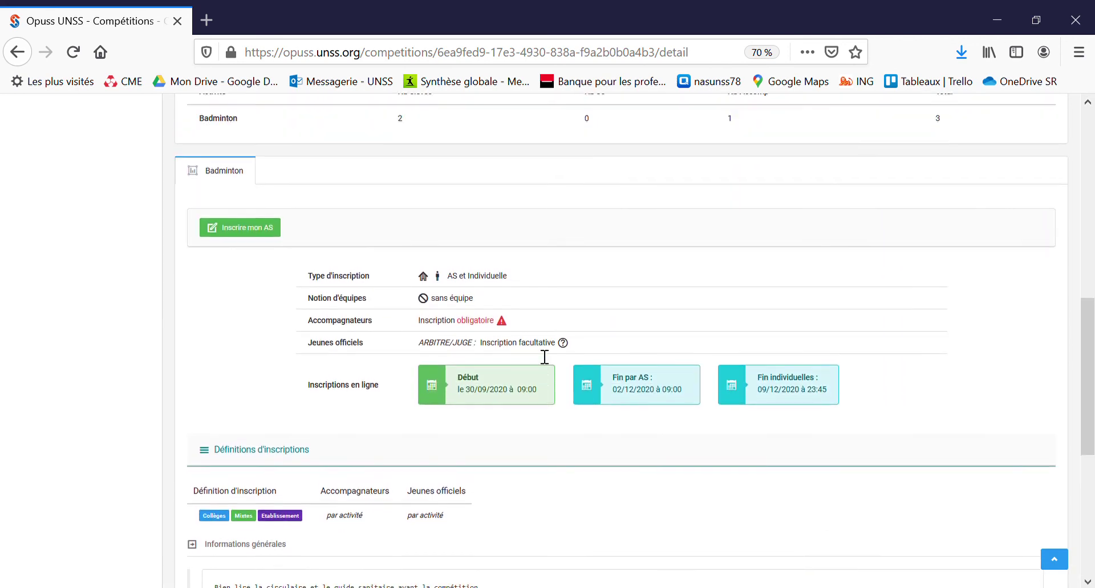
scroll(539, 355, "up", 3)
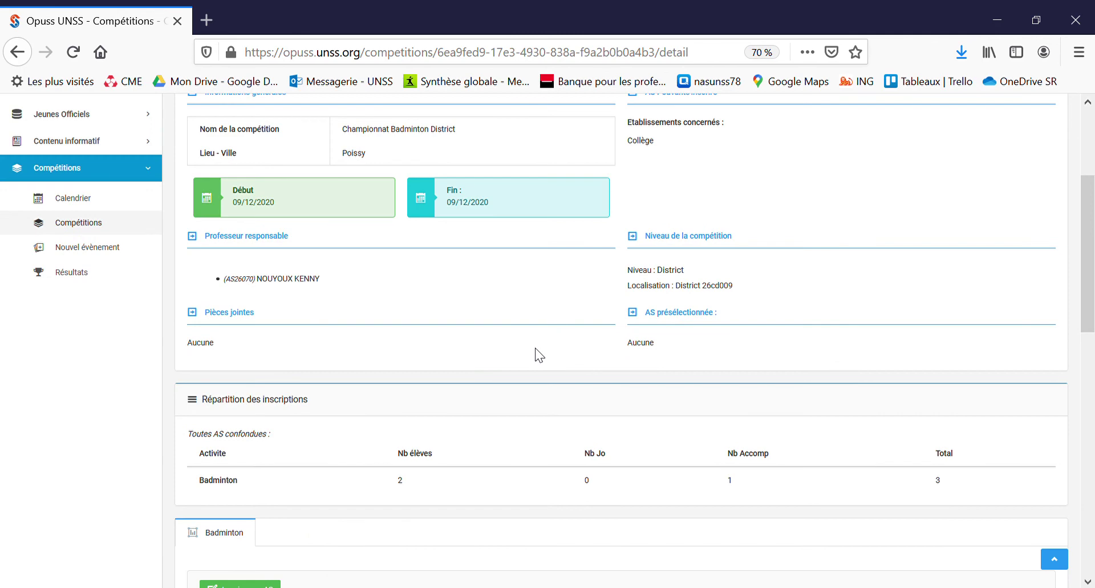
scroll(536, 351, "up", 3)
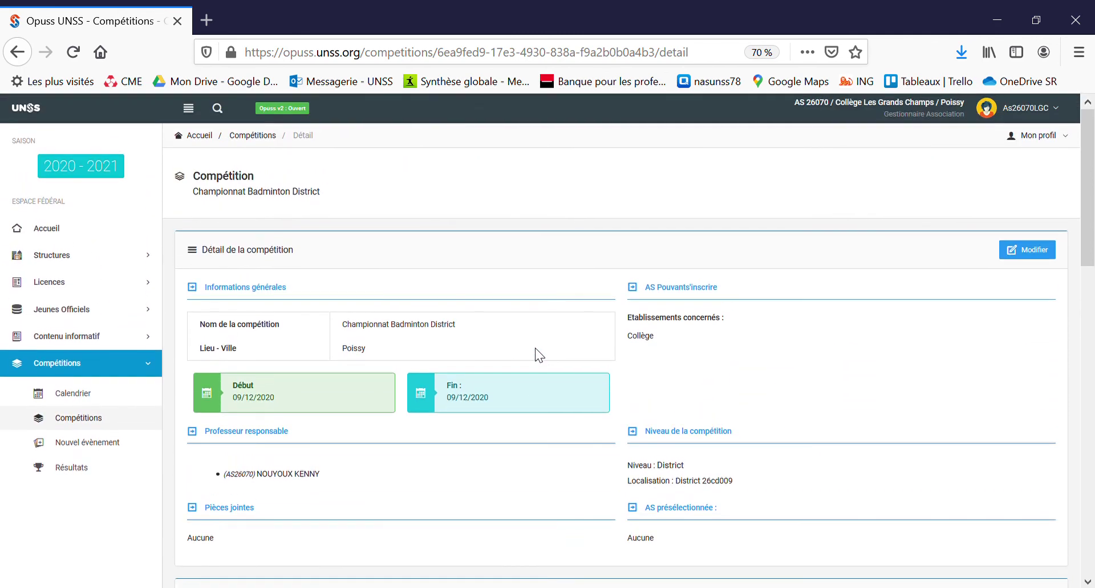